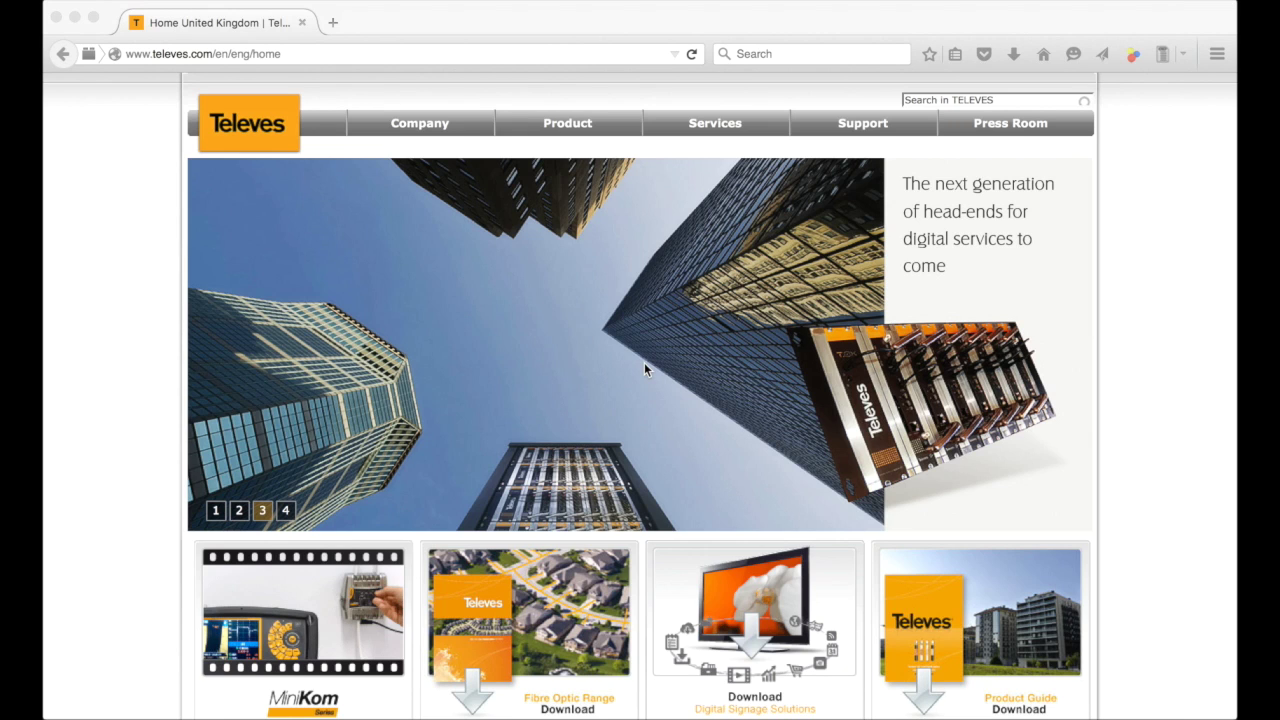
- Load the meter's web interface at 10.0.1.117 and open its stored measurements
left_click(302, 54)
type("10.0.1.117/")
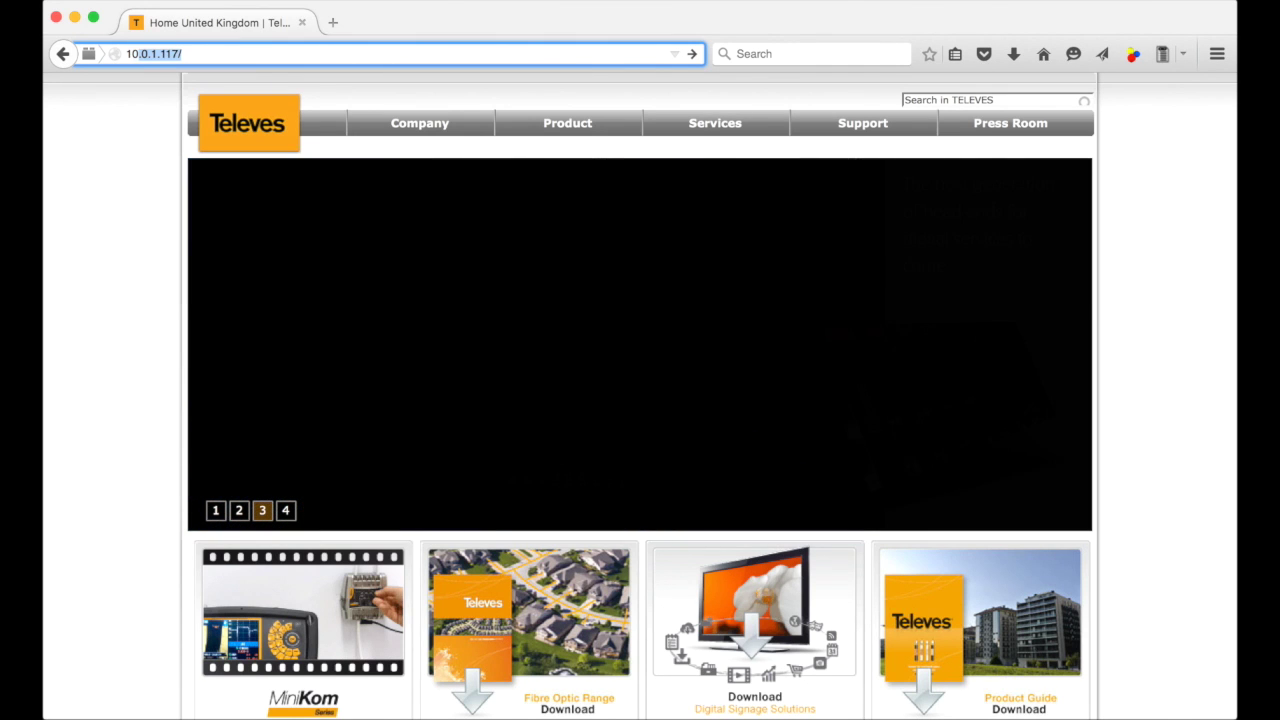
key("Return")
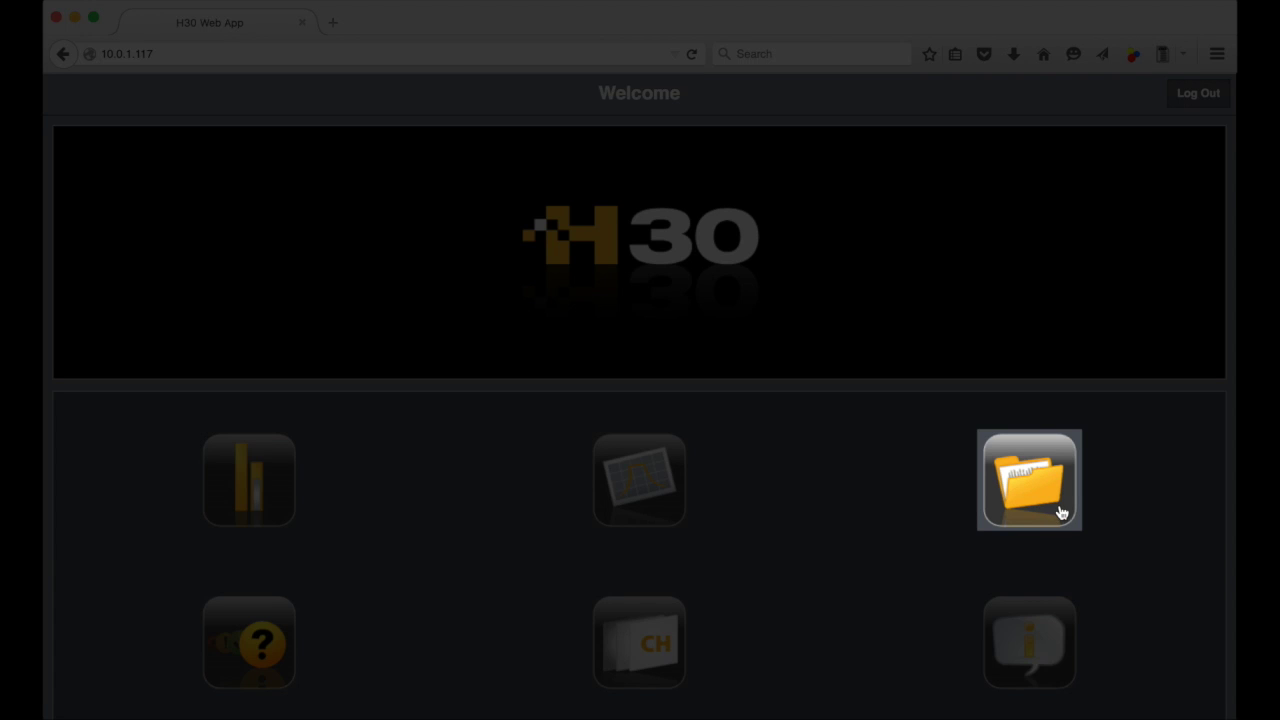
left_click(1061, 512)
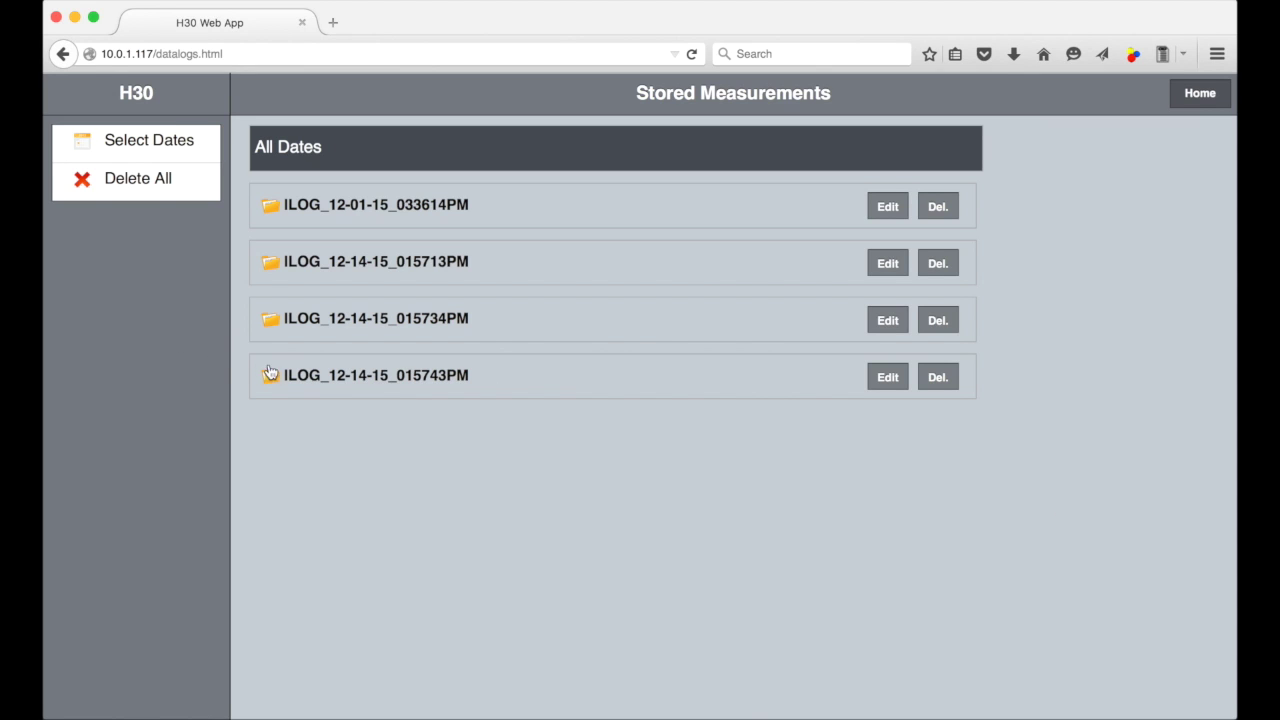
- Filter the stored measurements to December 1, 2015
left_click(136, 148)
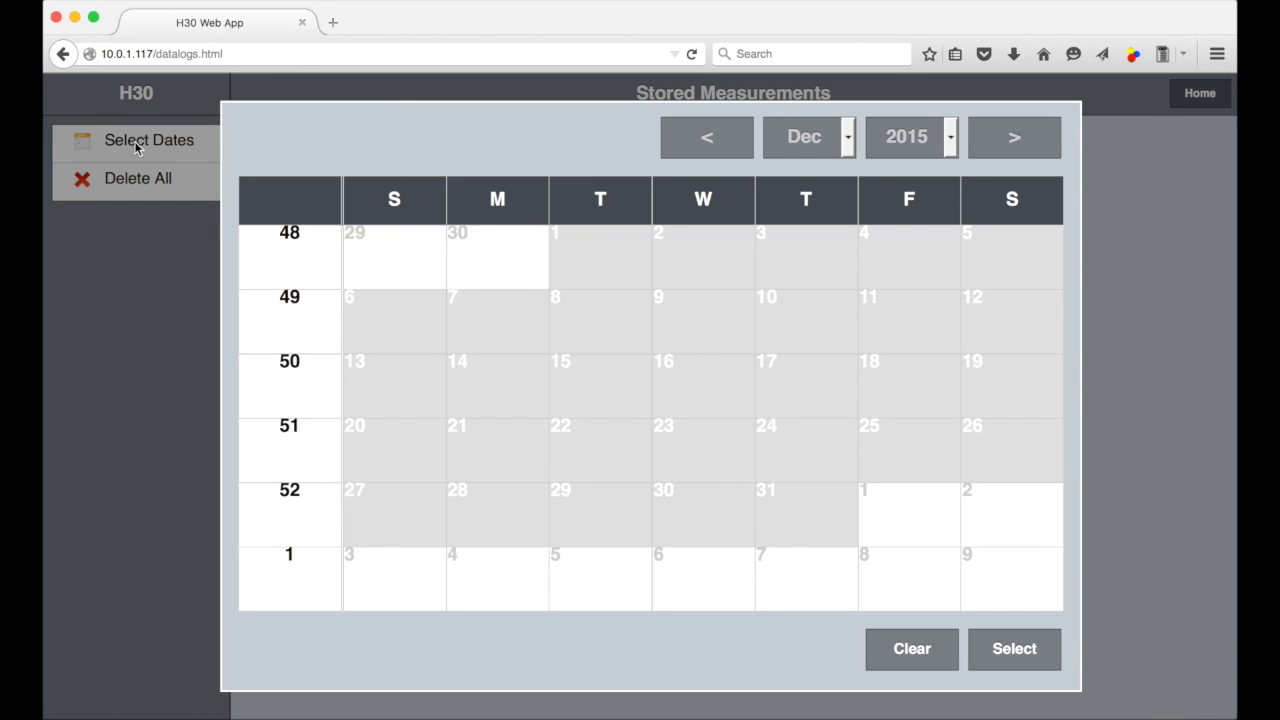
left_click(625, 261)
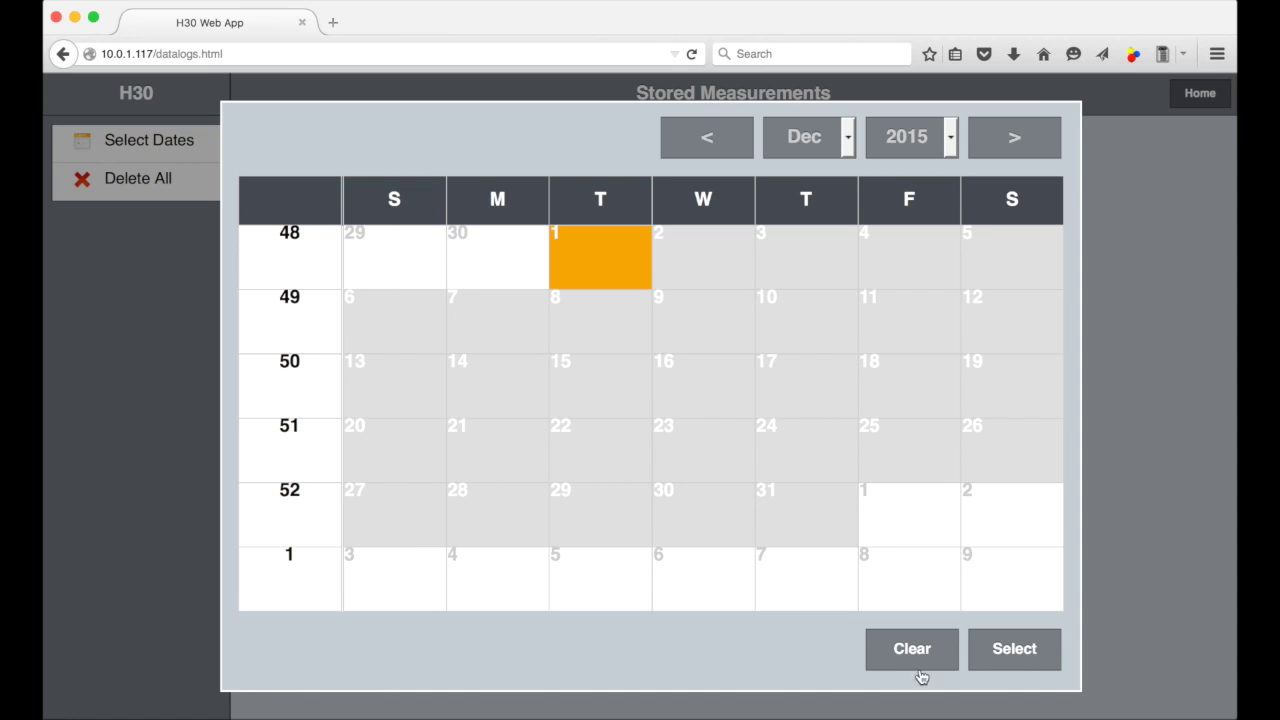
left_click(989, 652)
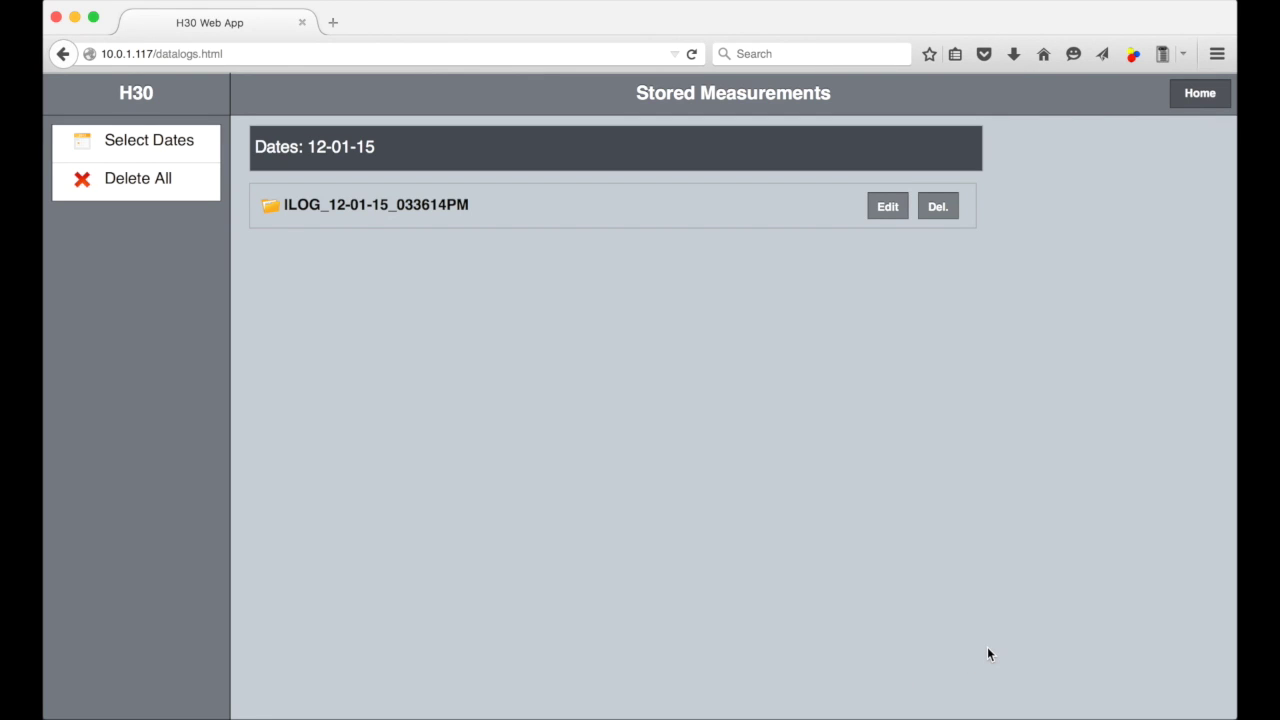
- Filter the stored measurements to December 14, 2015, and return the list to all dates
left_click(160, 142)
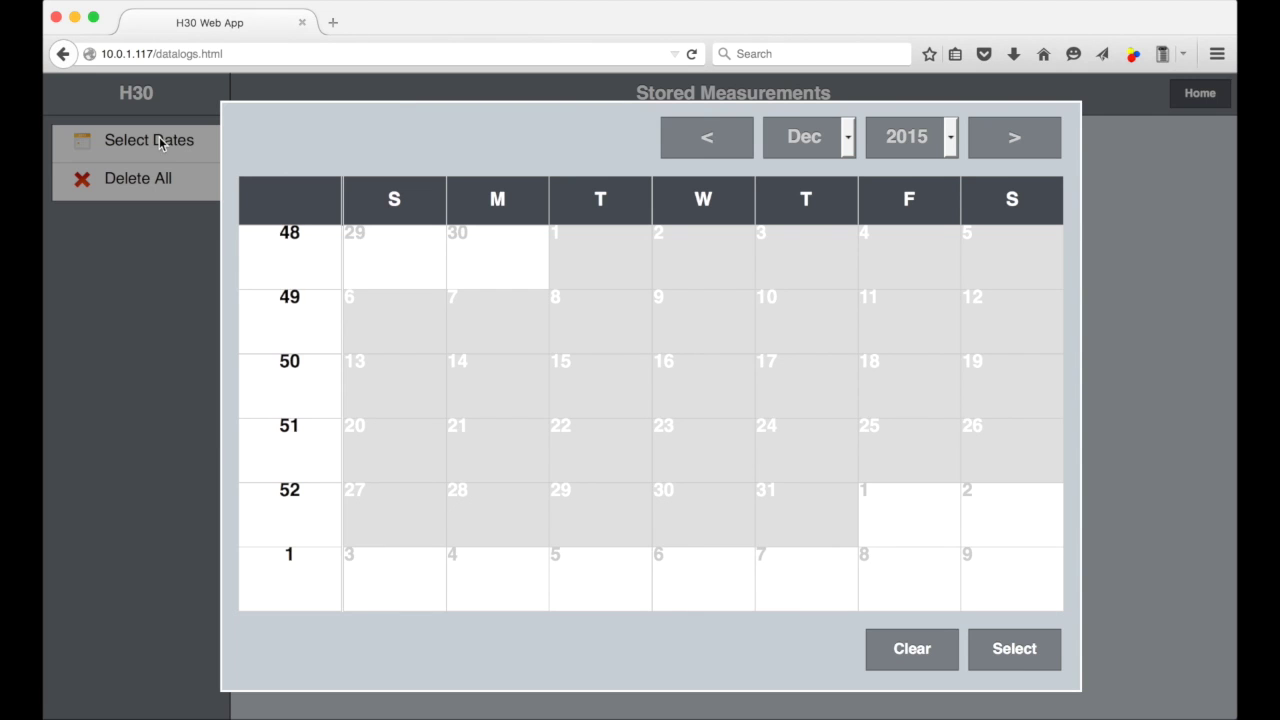
left_click(507, 375)
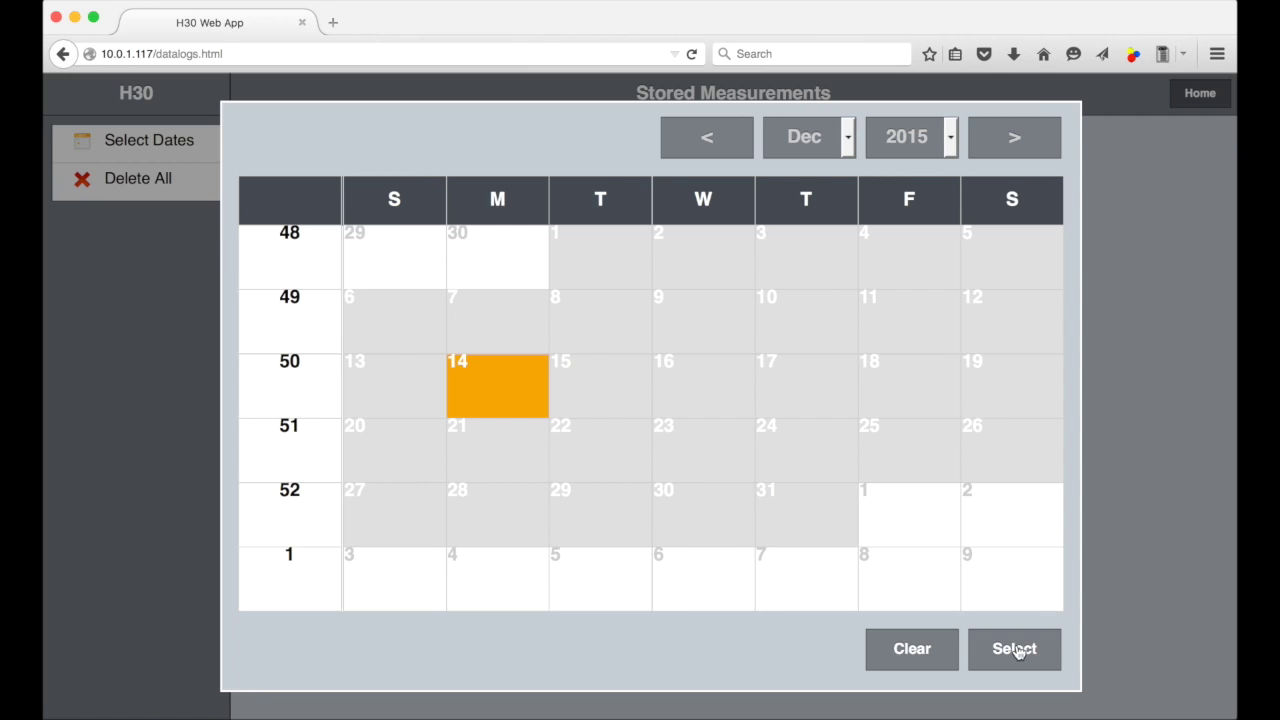
left_click(1015, 651)
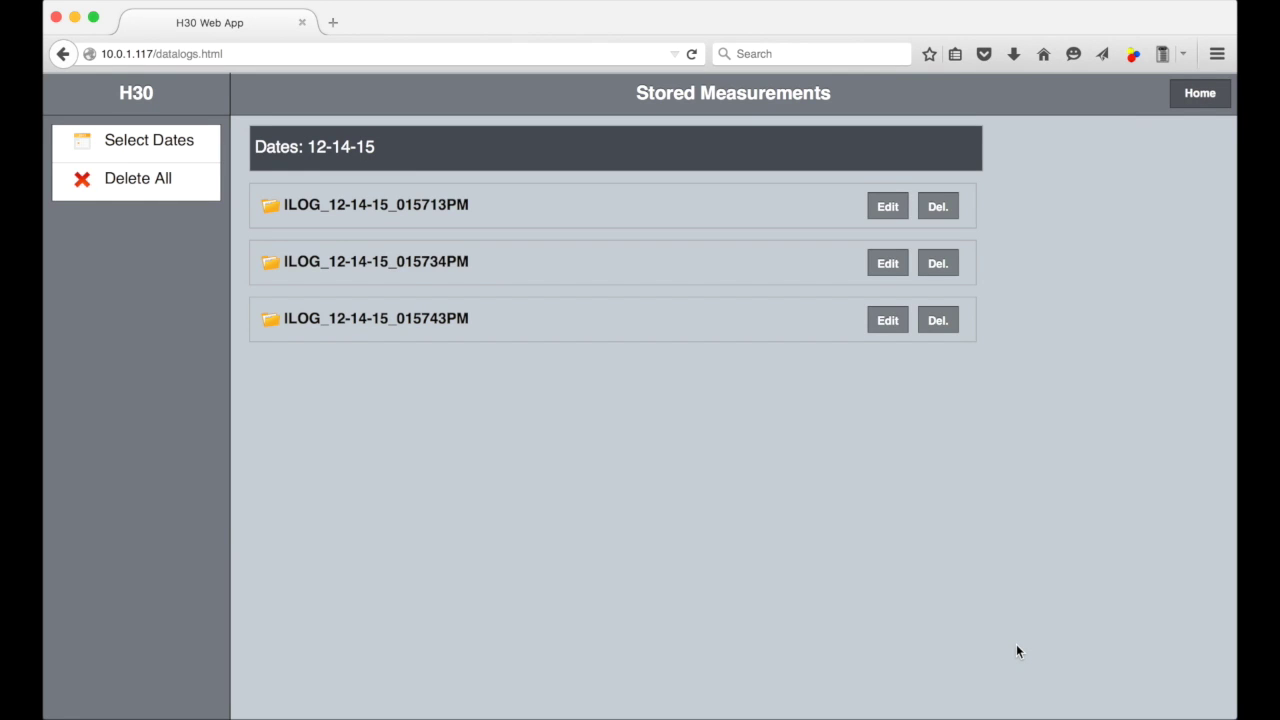
left_click(115, 146)
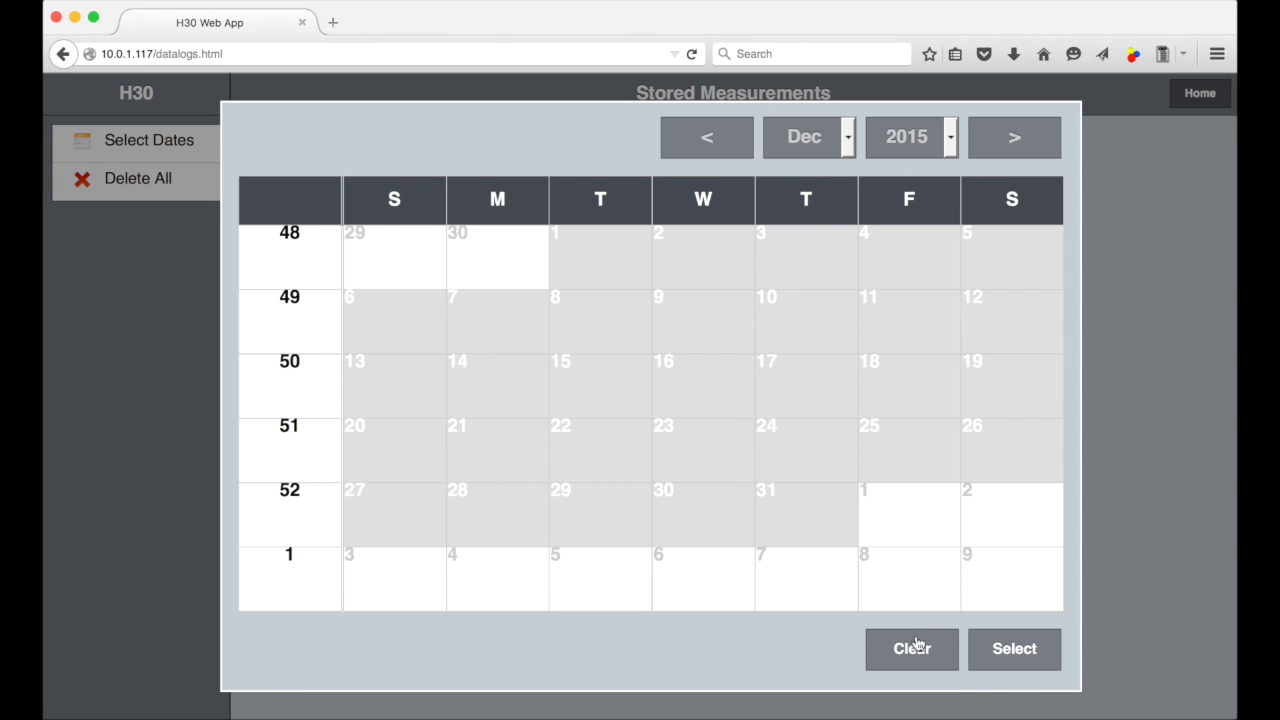
left_click(1010, 648)
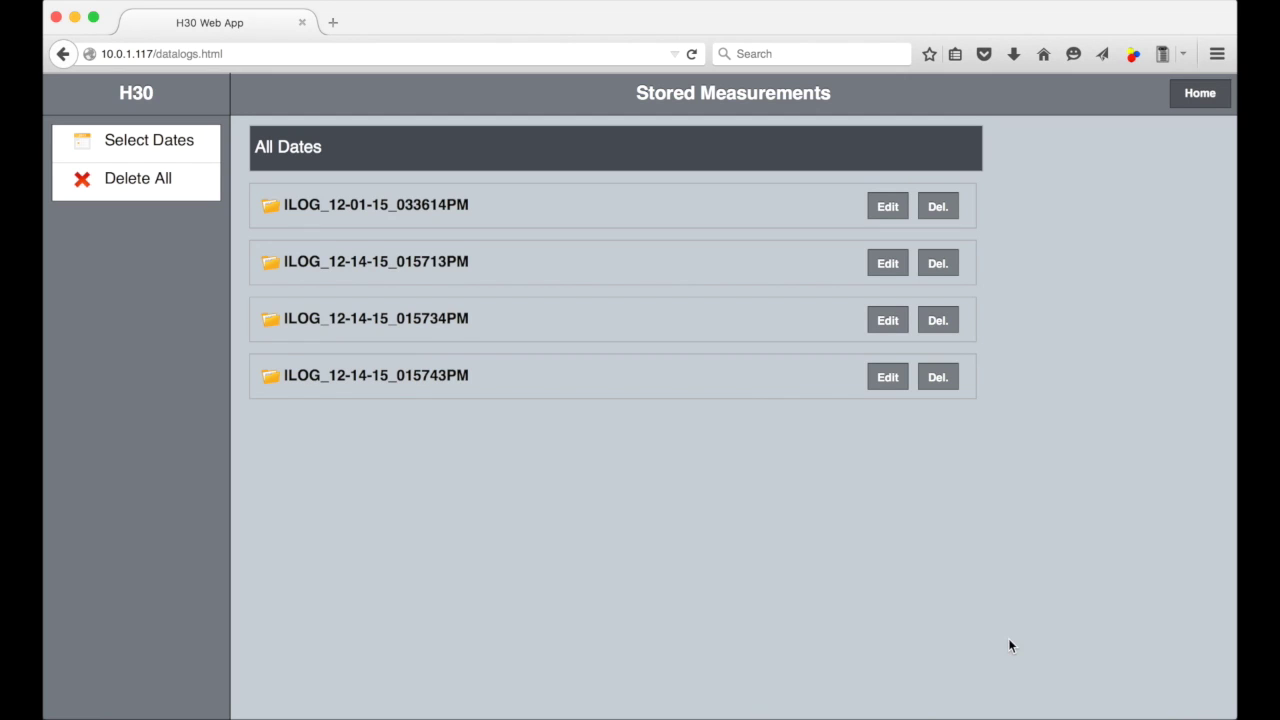
- Open the ILOG_12-14-15_015743PM datalog and view its CH62 measurement as a PNG image, closing the image after viewing
left_click(380, 377)
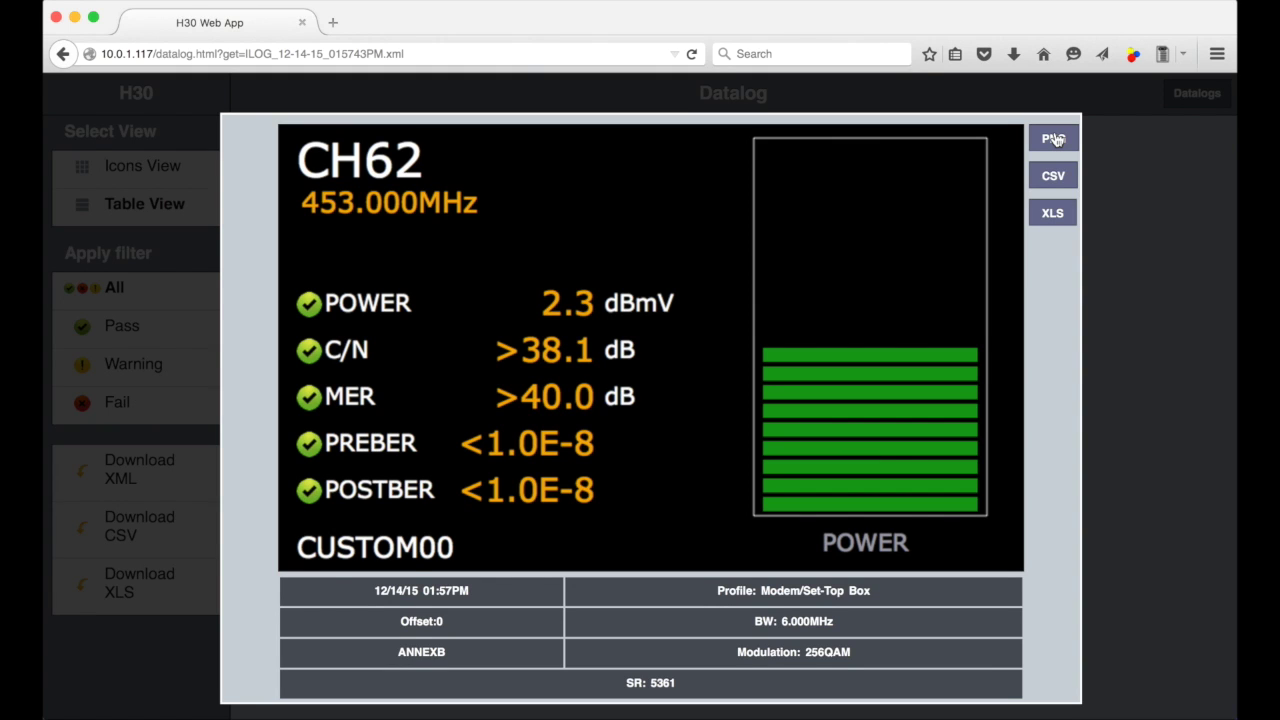
left_click(1054, 139)
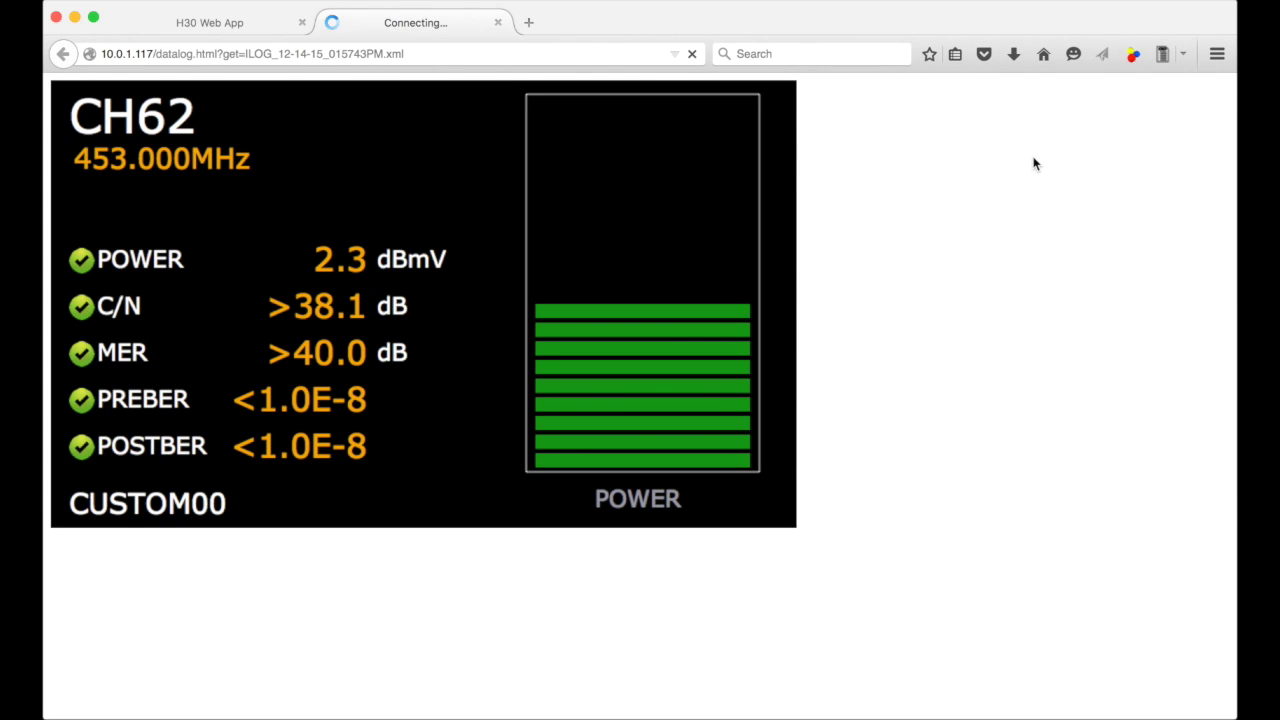
left_click(496, 21)
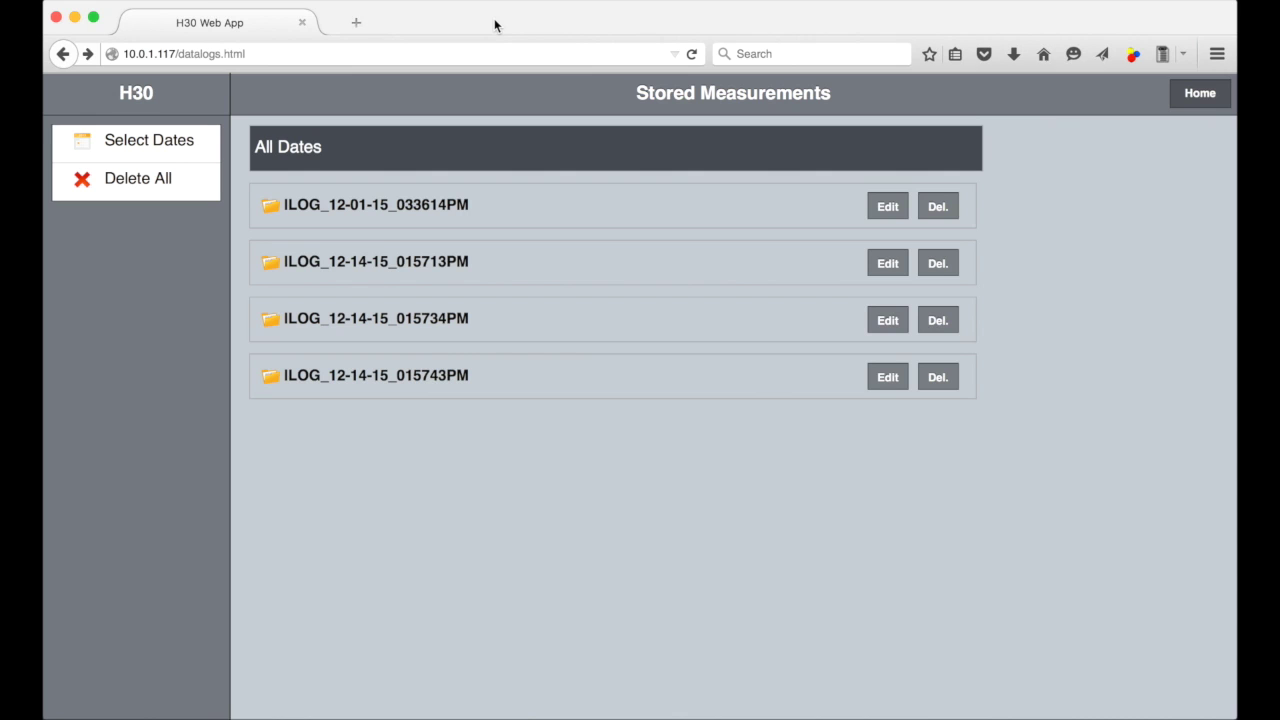
- Open the ILOG_12-14-15_015713PM datalog, show all channels in the table and look through their measurements
left_click(361, 266)
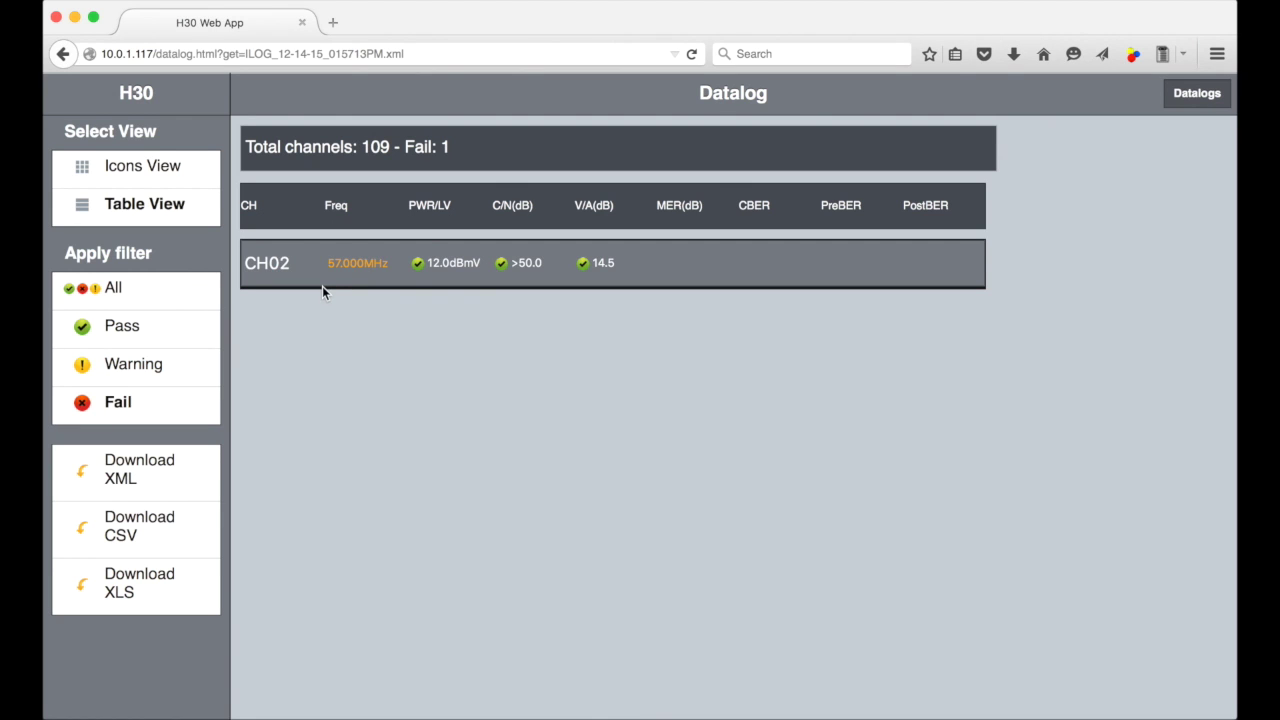
left_click(116, 290)
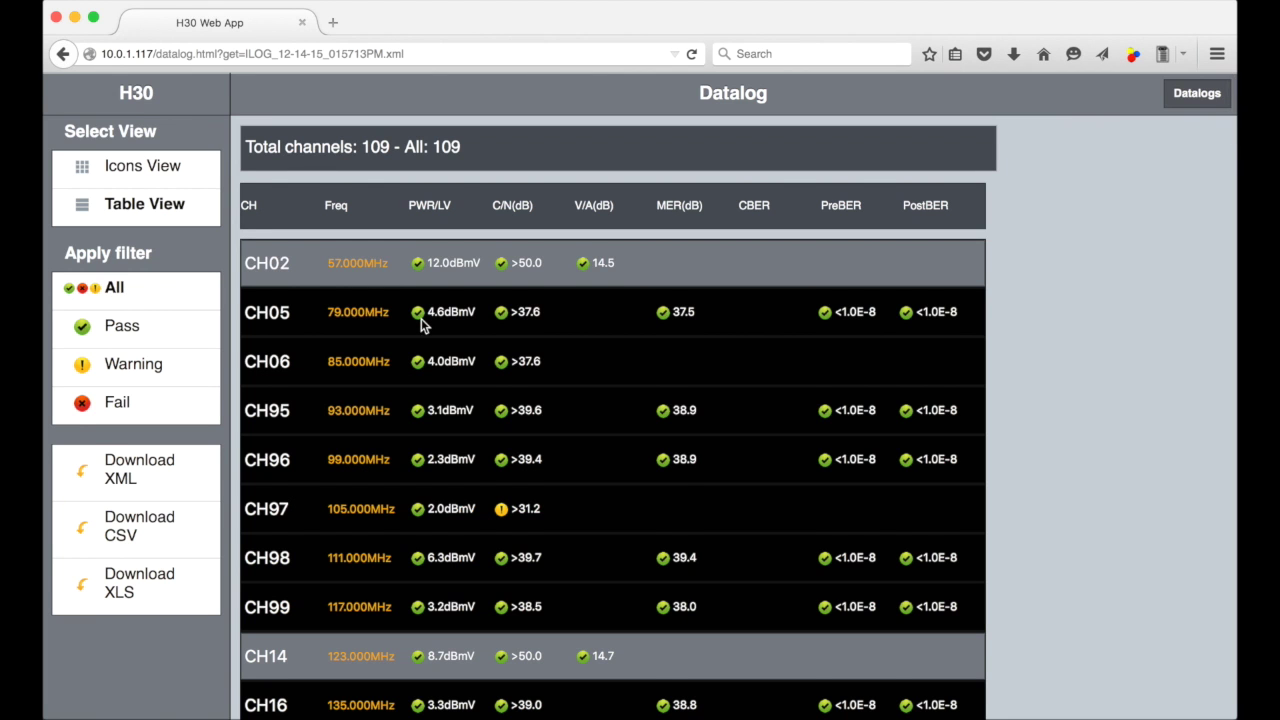
scroll(420, 325, "down", 2)
scroll(420, 320, "down", 12)
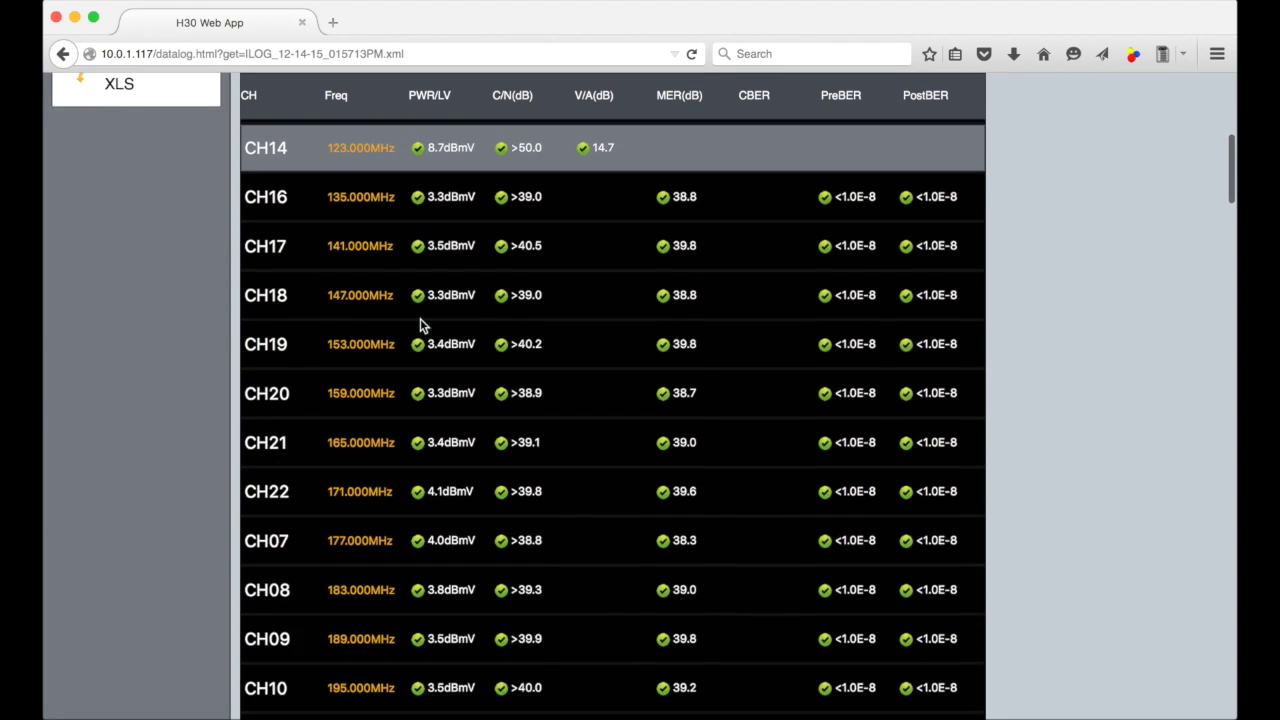
scroll(420, 325, "down", 20)
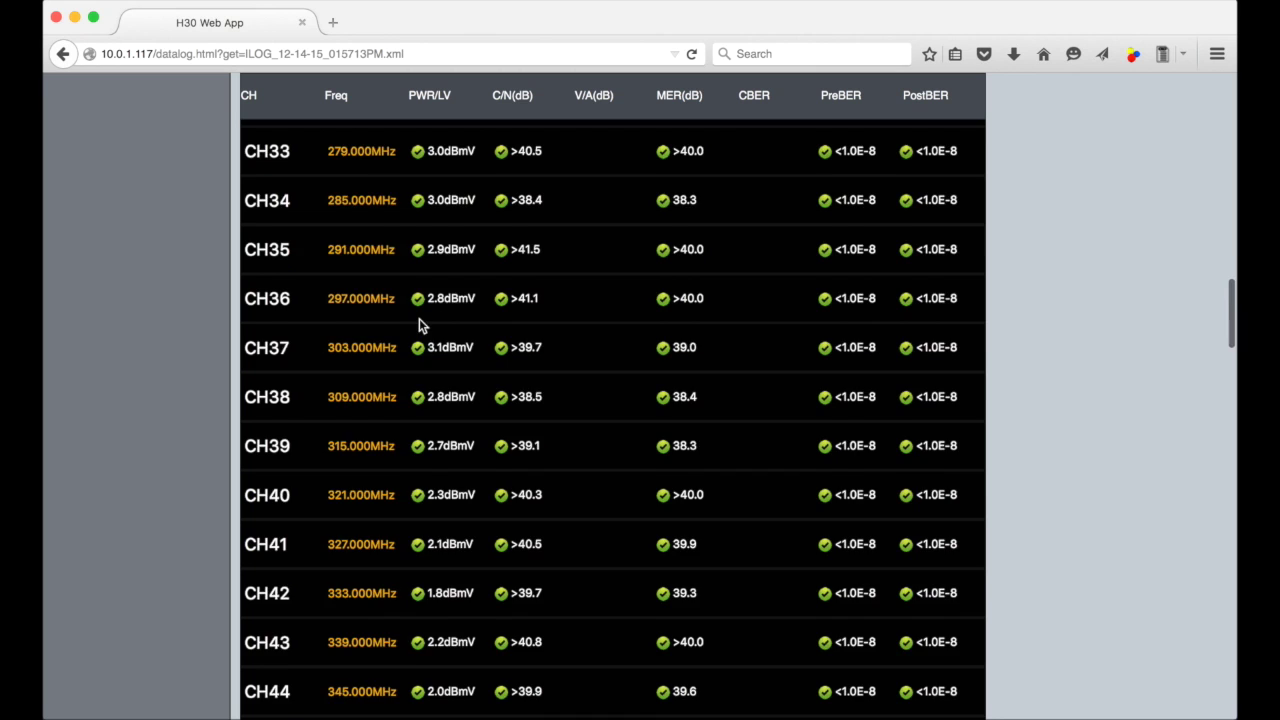
scroll(419, 325, "down", 20)
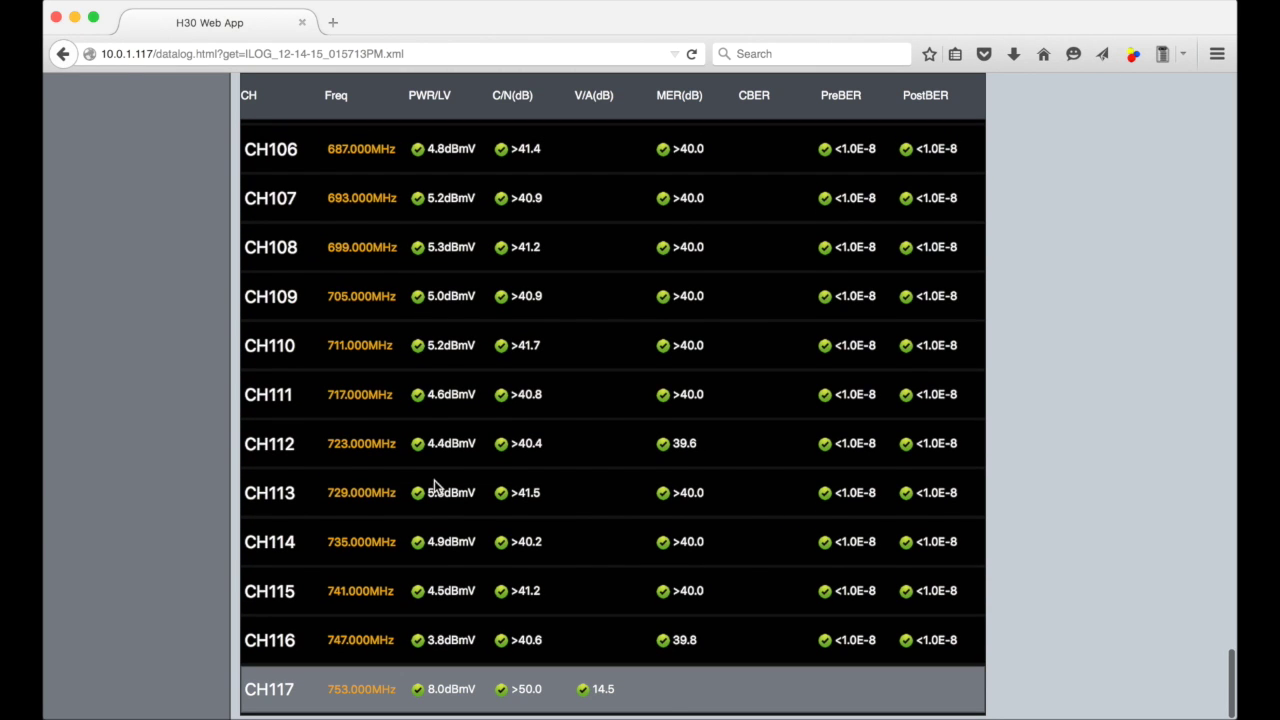
scroll(223, 665, "up", 20)
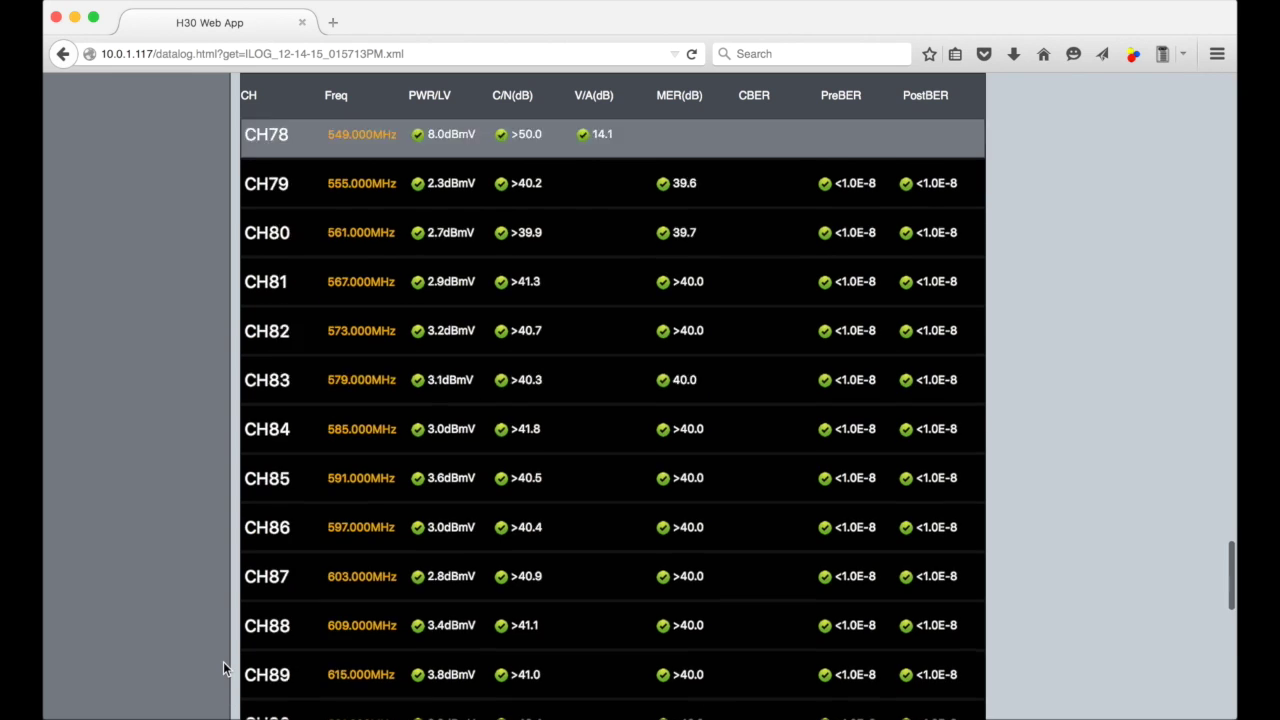
scroll(223, 659, "up", 15)
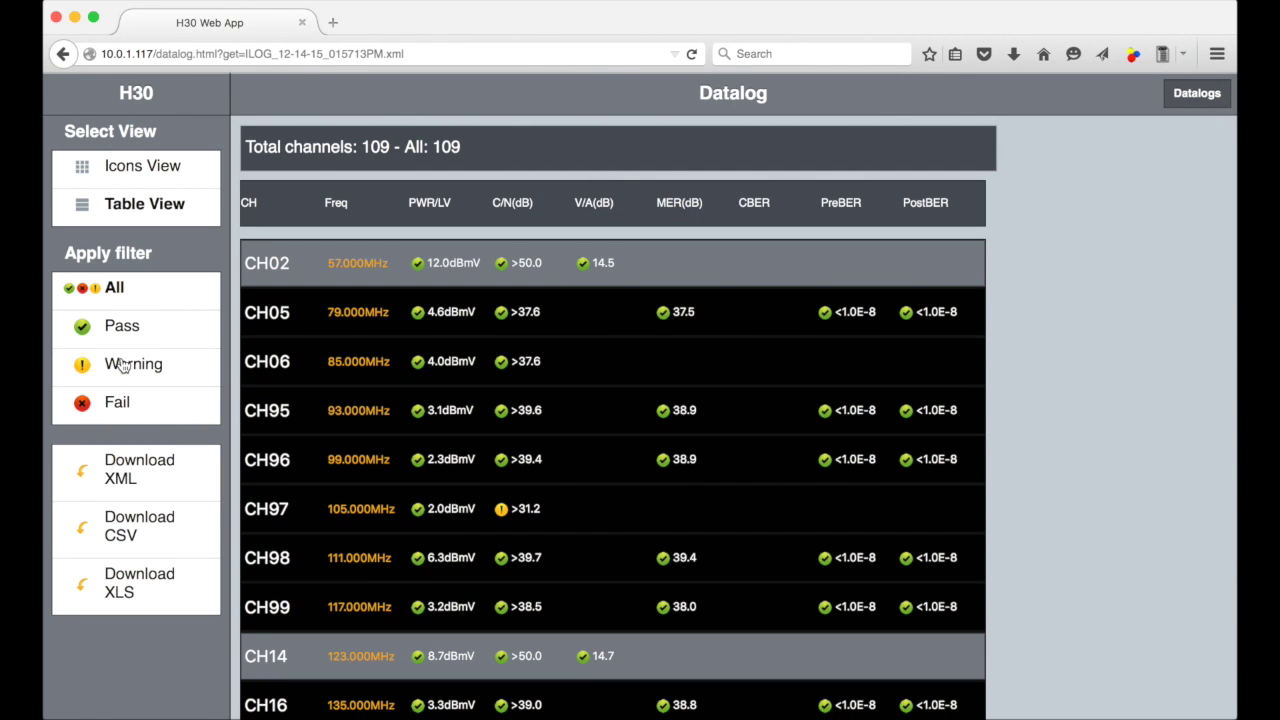
- Filter the channel table by Pass, Warning and Fail in turn
left_click(122, 326)
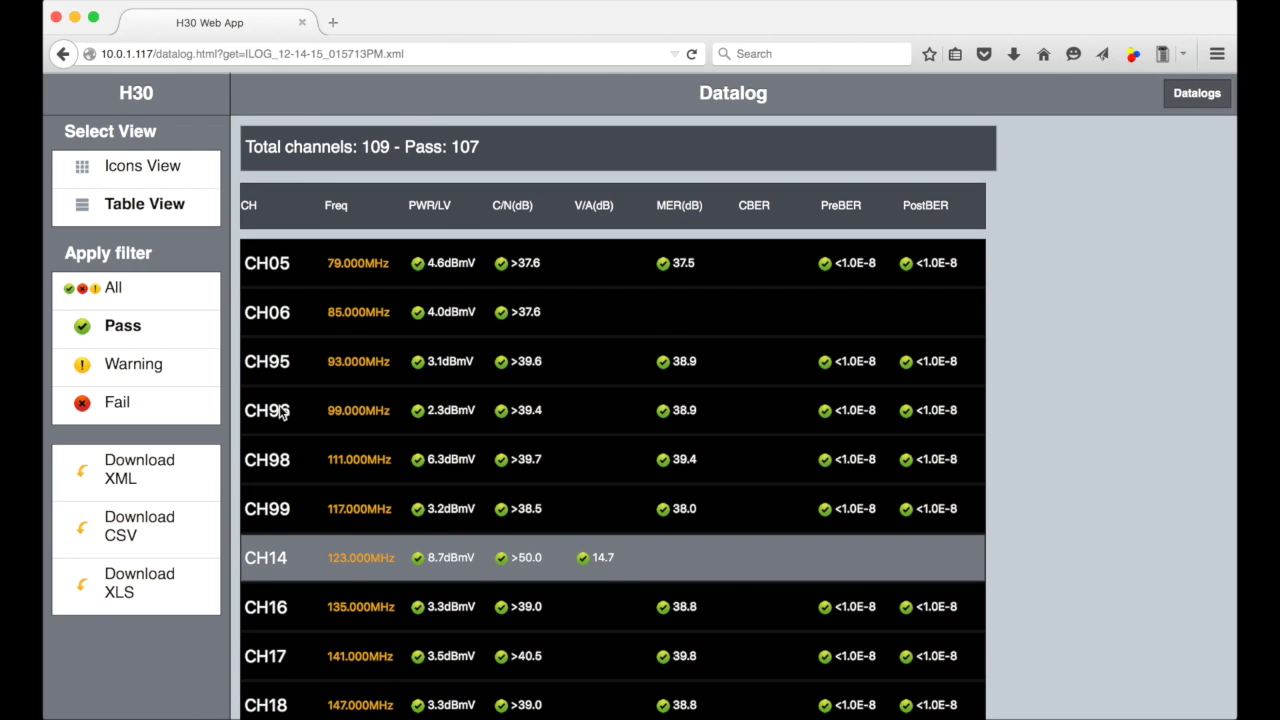
left_click(141, 369)
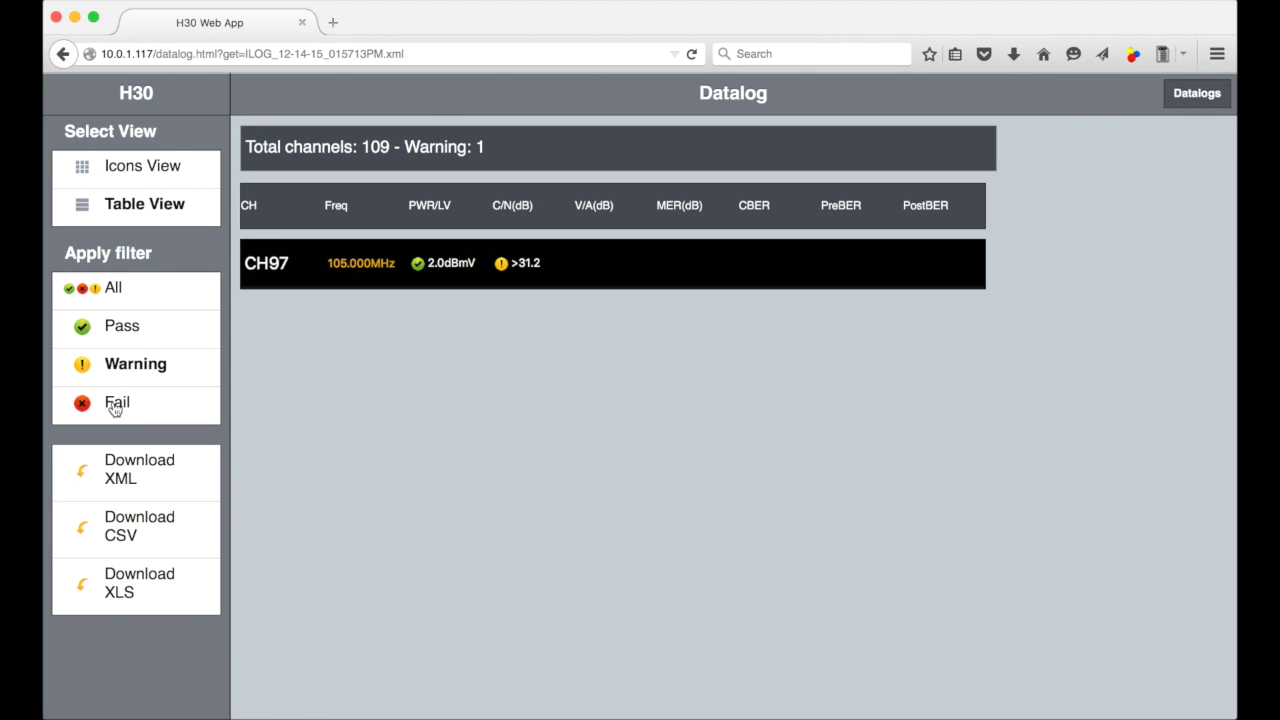
left_click(115, 408)
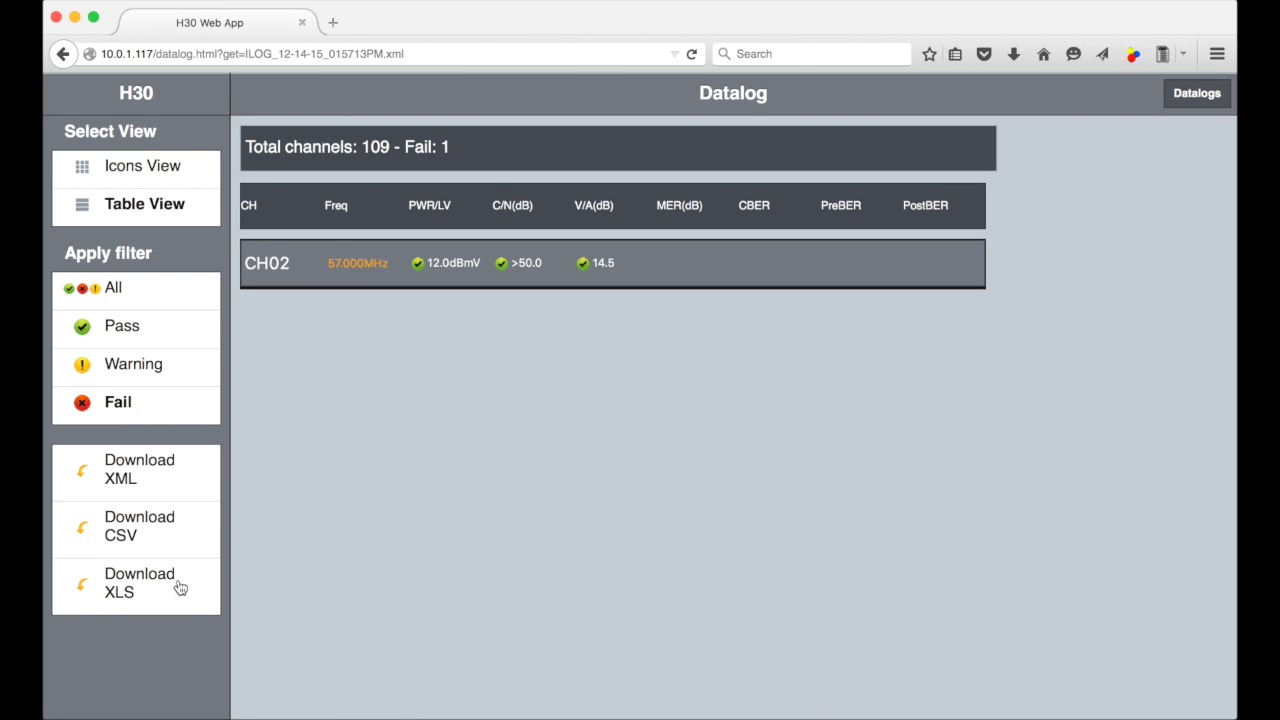
- View the detailed measurement of the failed channel CH02 and close it
left_click(500, 277)
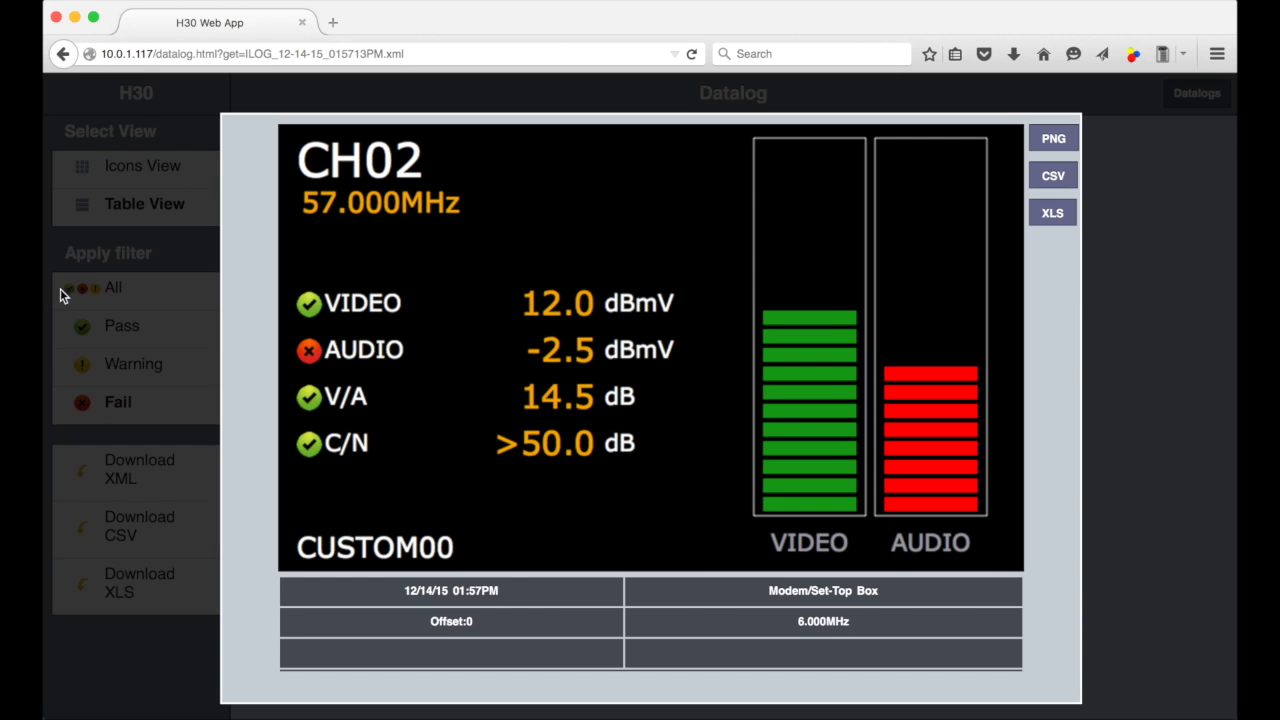
left_click(63, 54)
left_click(323, 257)
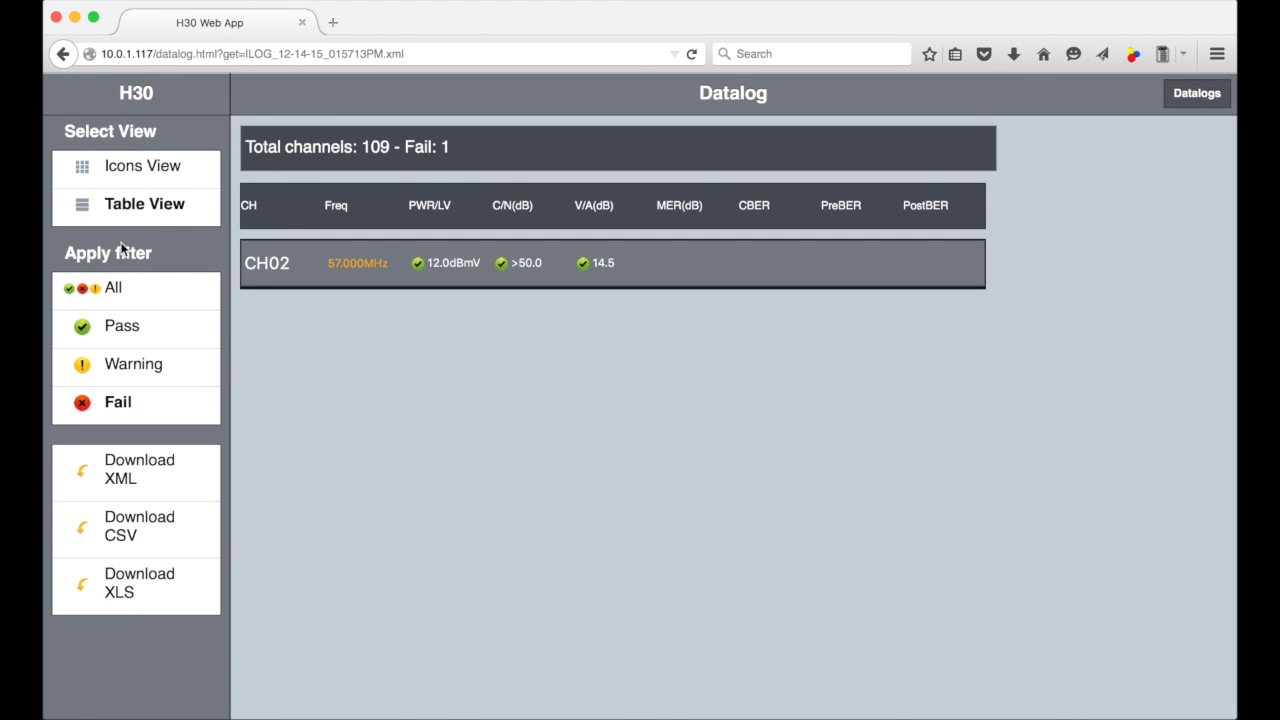
- Show all channels of the datalog in Icons View and look through the channel tiles
left_click(107, 290)
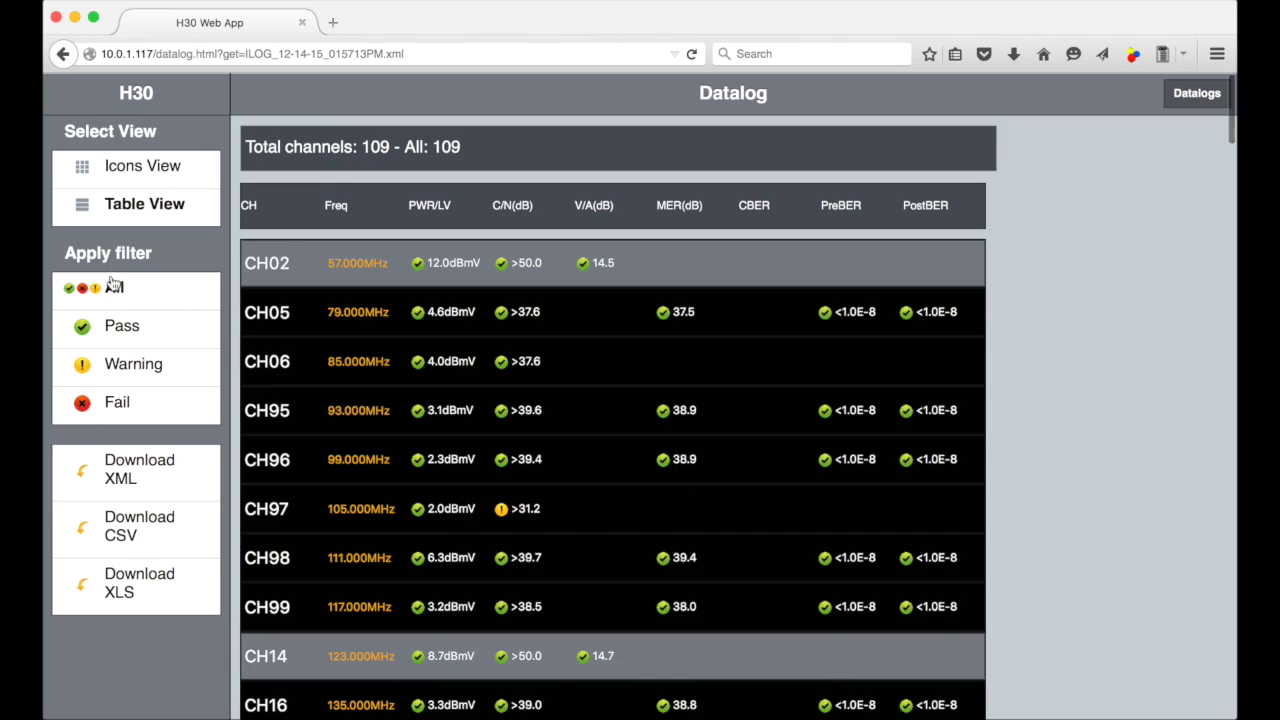
left_click(155, 168)
scroll(335, 374, "down", 20)
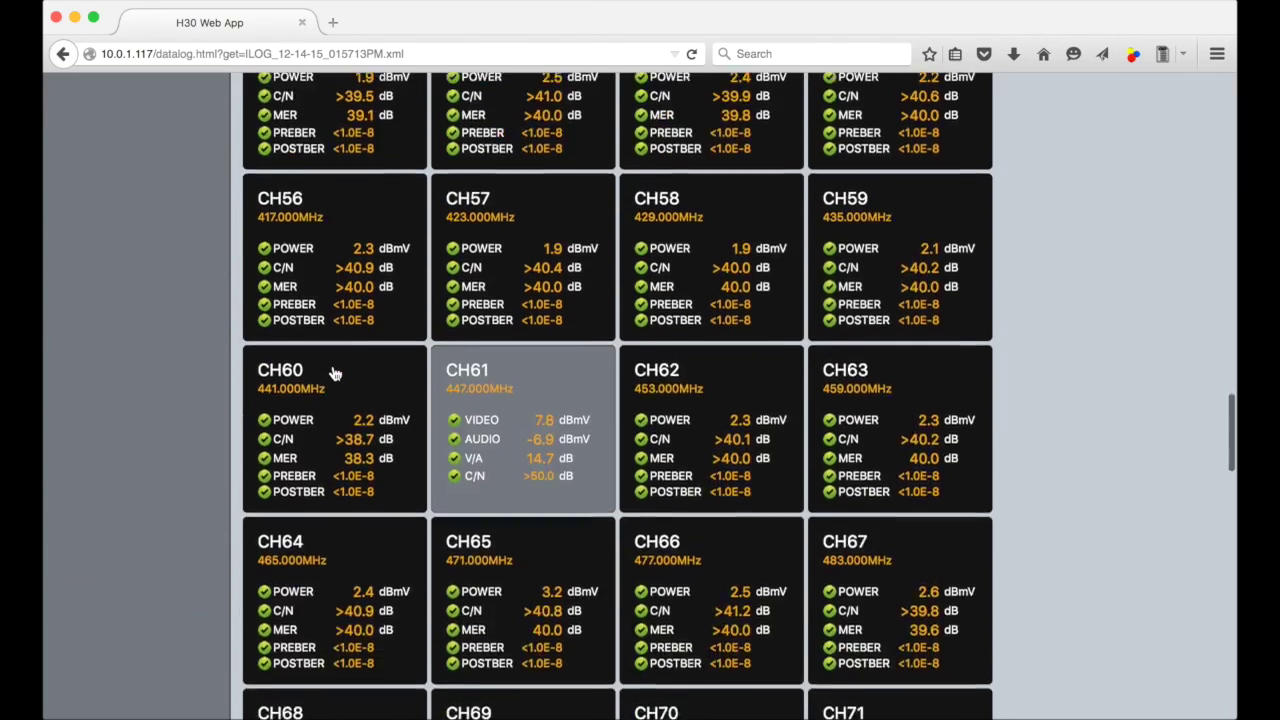
scroll(335, 374, "up", 20)
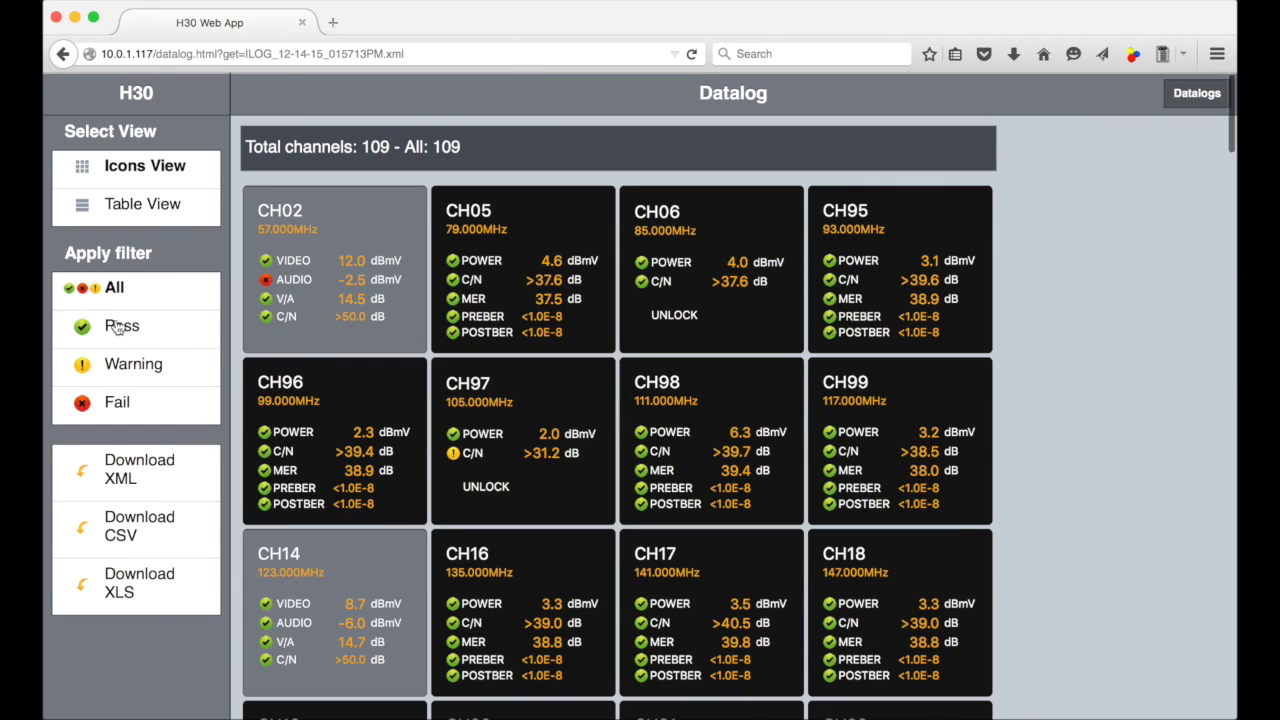
- Filter the channel tiles by Pass, Warning and Fail in turn, and open the details of failed channel CH02
left_click(121, 327)
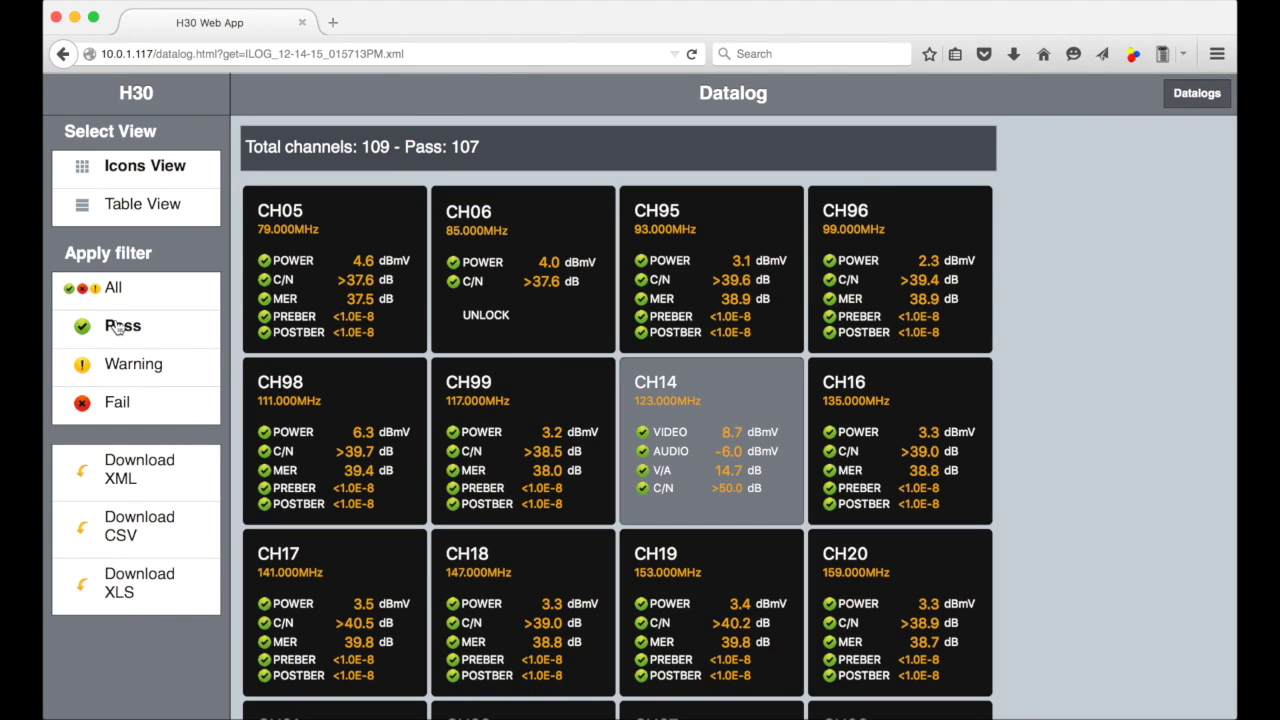
left_click(132, 366)
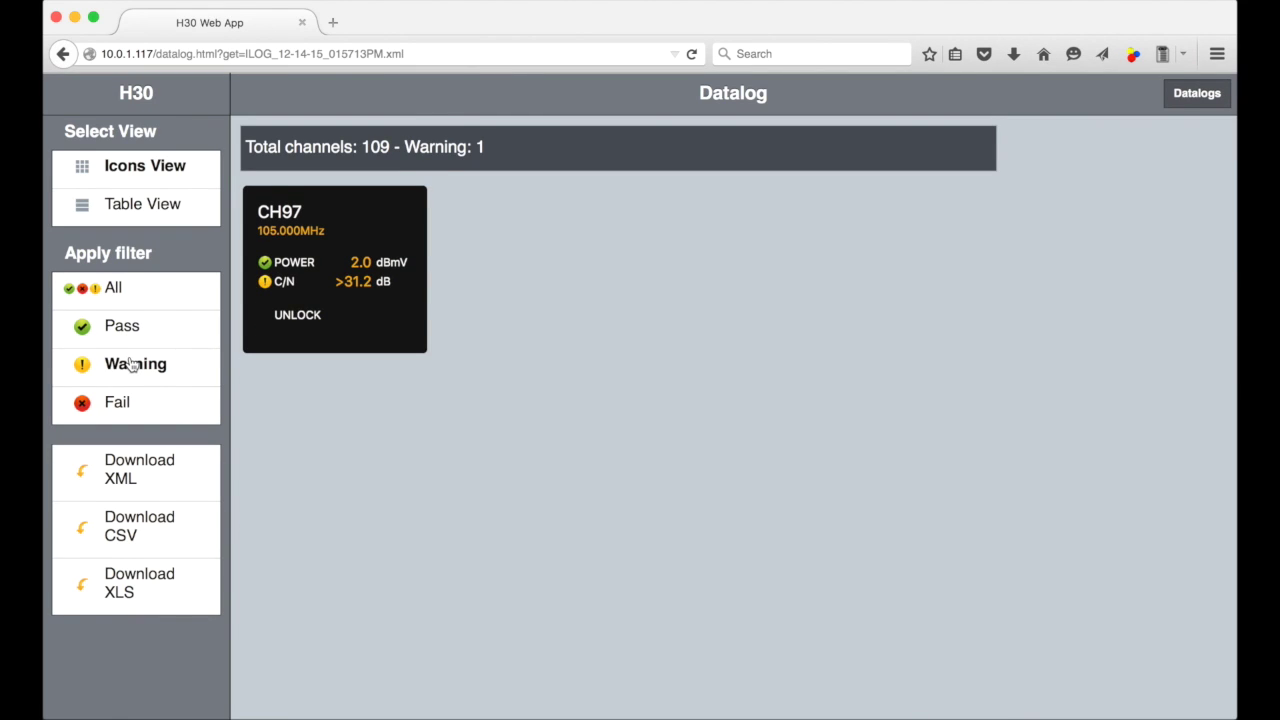
left_click(130, 406)
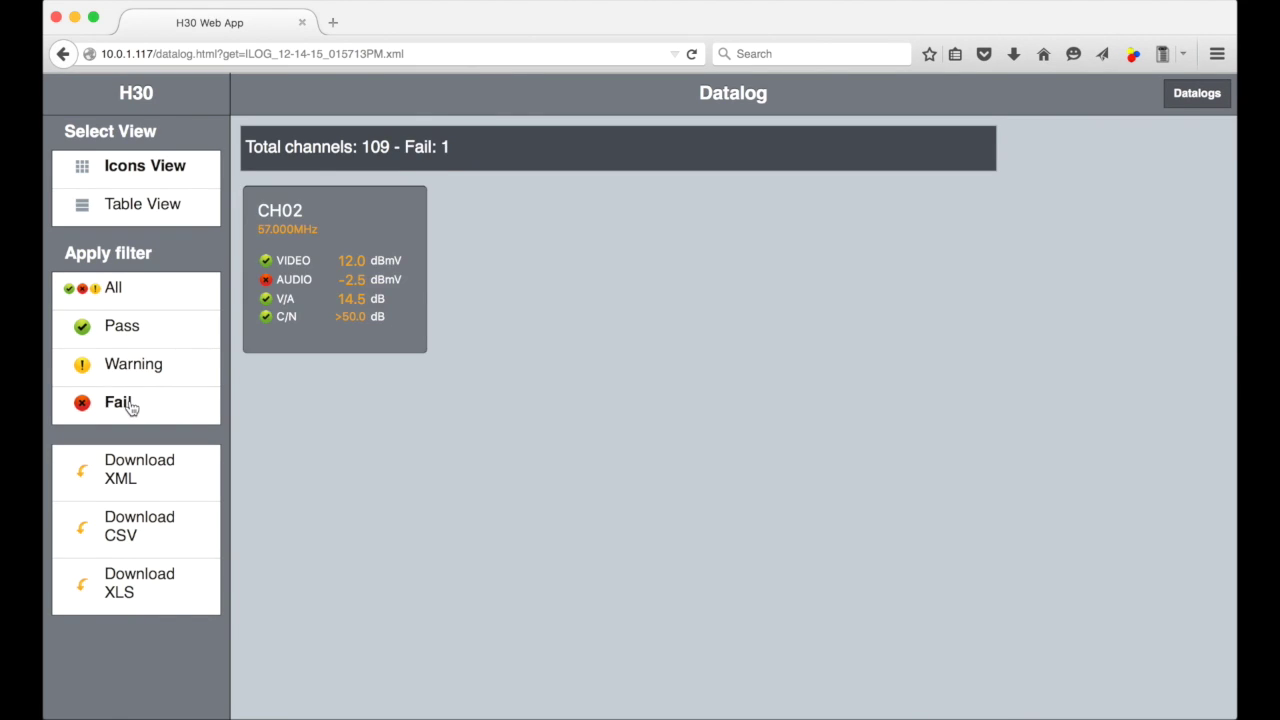
left_click(330, 338)
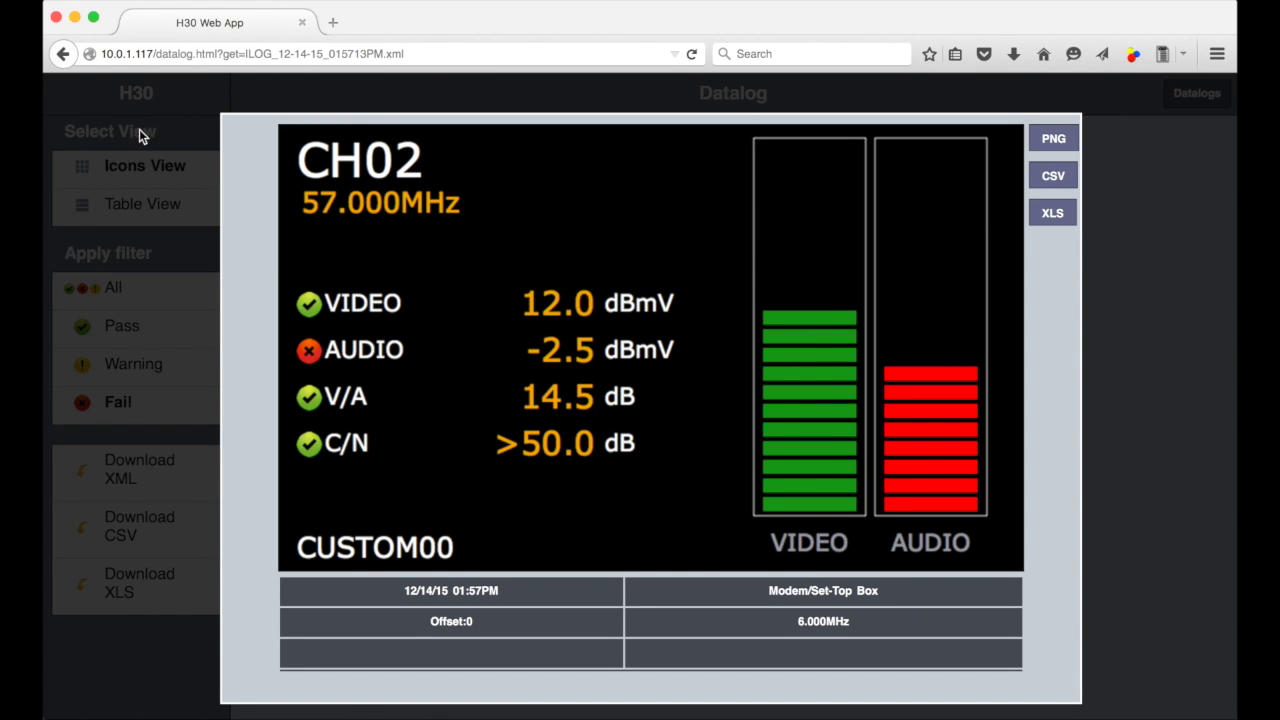
- Return to the stored measurements and set the description of ILOG_12-14-15_015713PM to "Tech Tips"
left_click(63, 54)
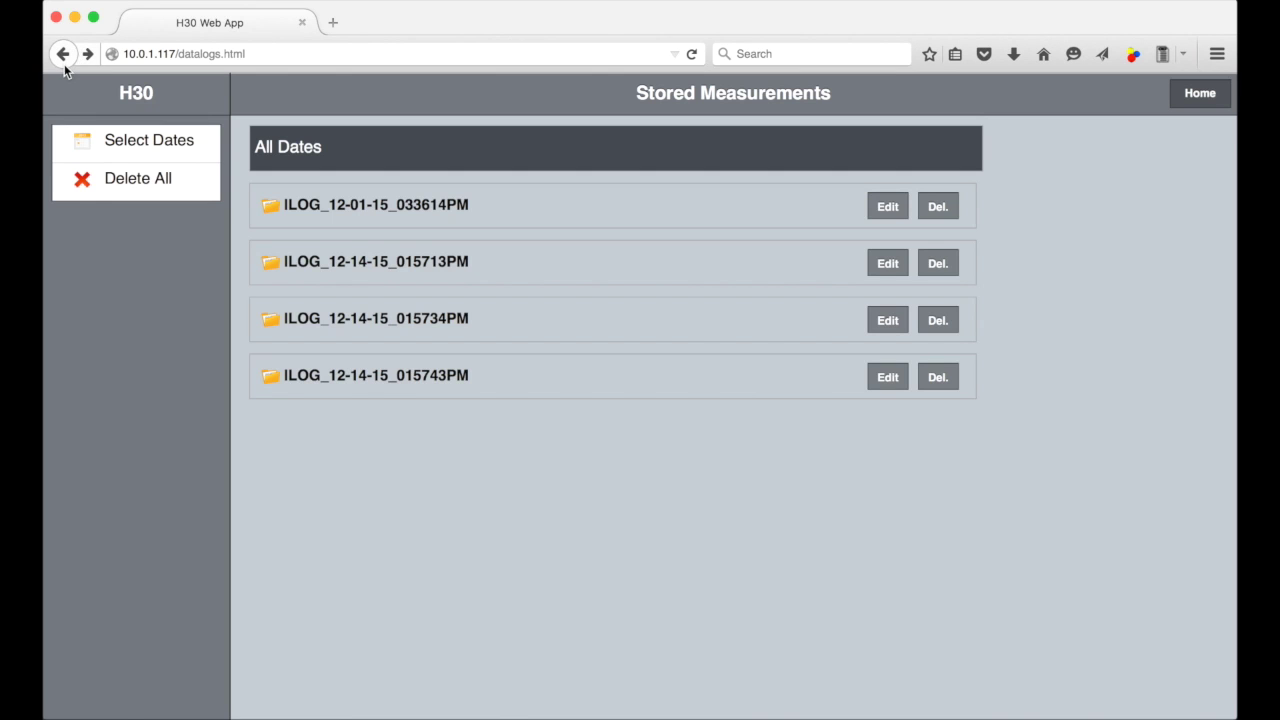
left_click(888, 265)
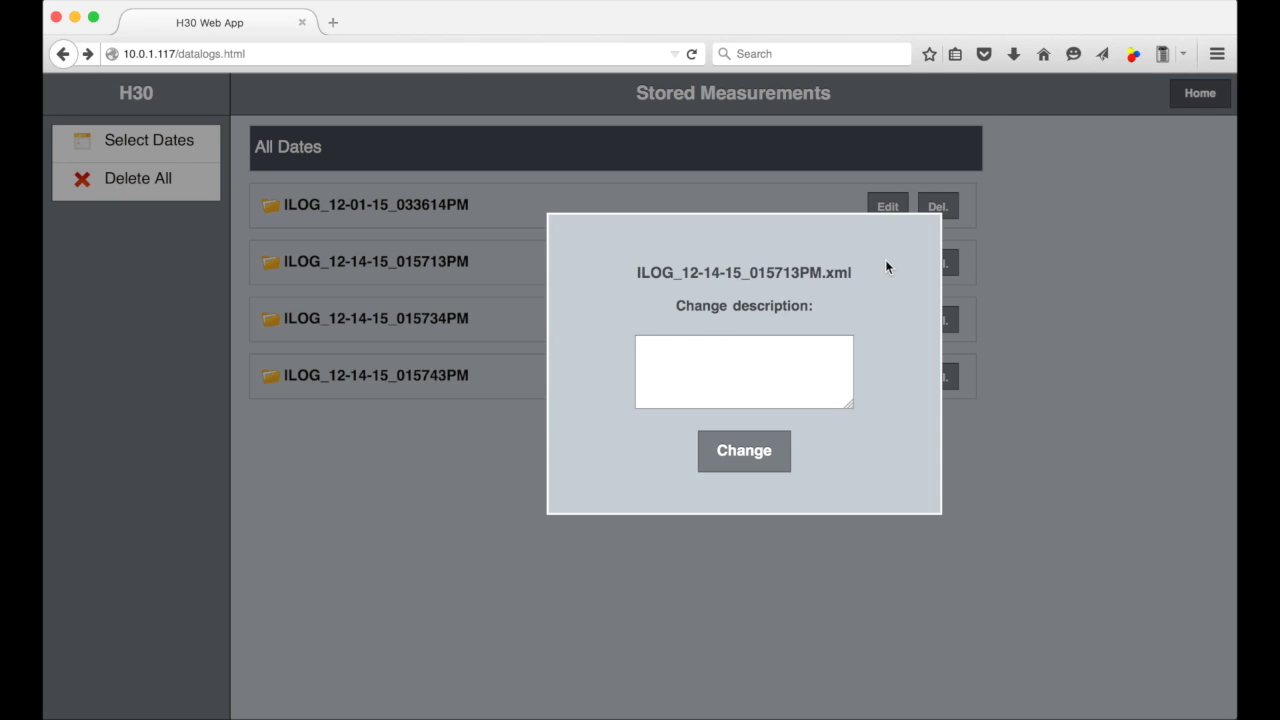
left_click(724, 368)
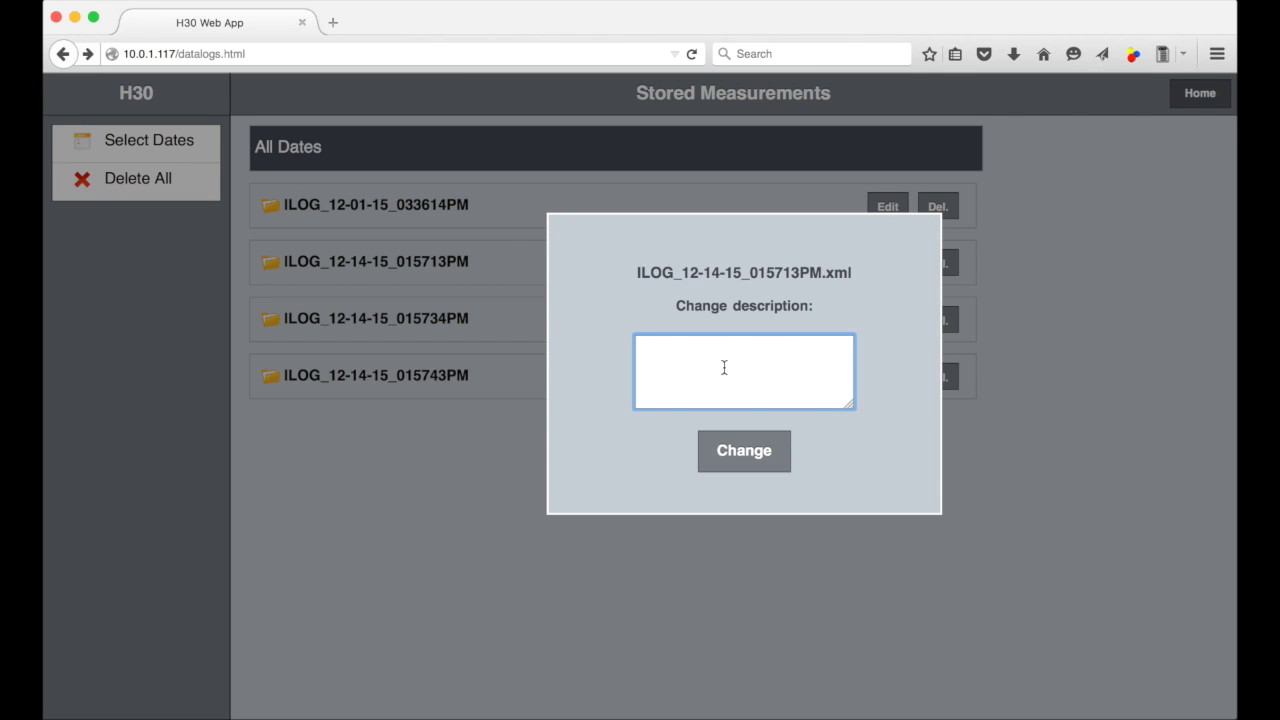
type("Tech Tips")
left_click(731, 456)
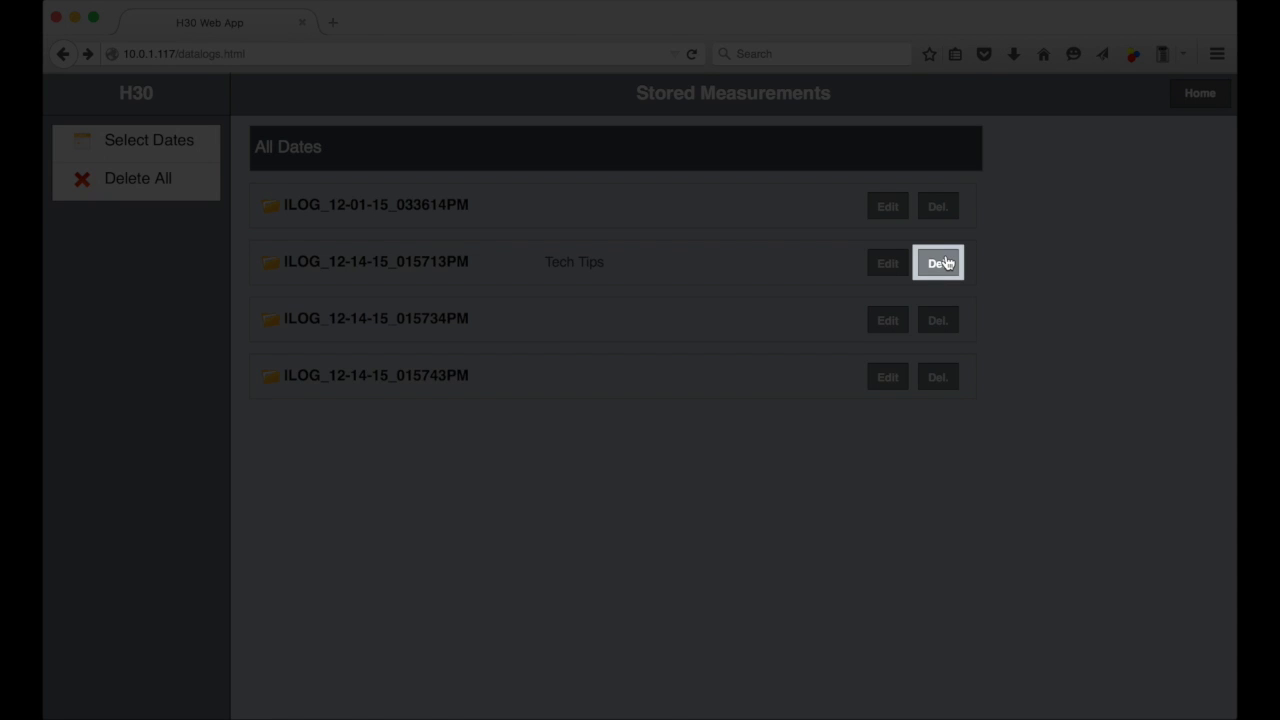
- Delete the ILOG_12-14-15_015713PM stored measurement
left_click(945, 263)
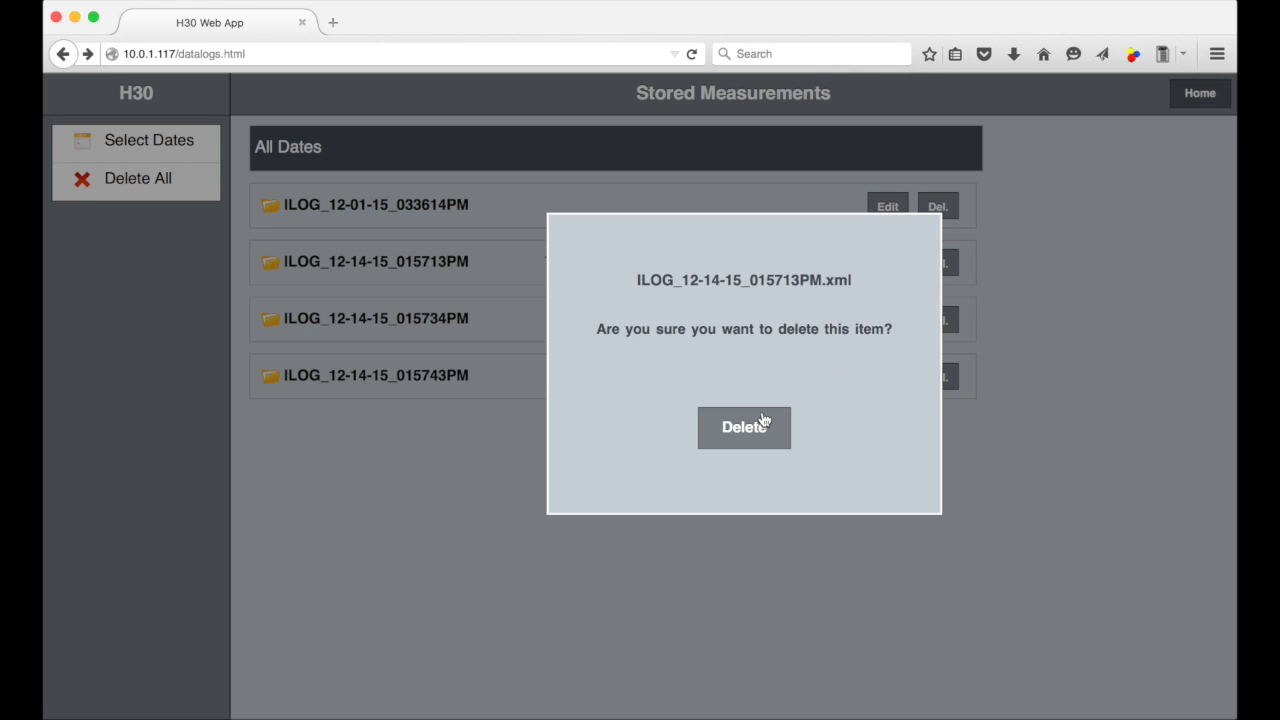